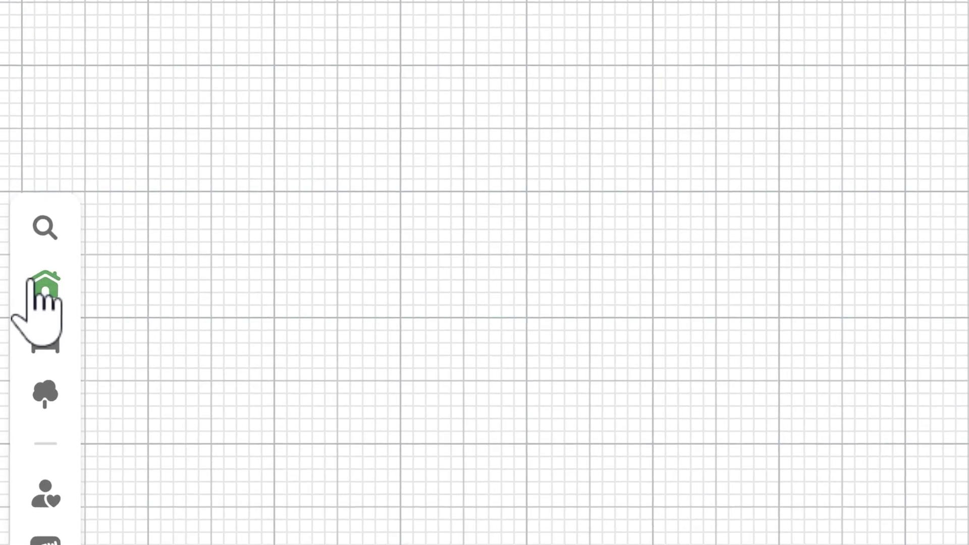
Step: Add a ready-made square room measuring 5 m by 5 m to the empty first-floor plan
click(21, 251)
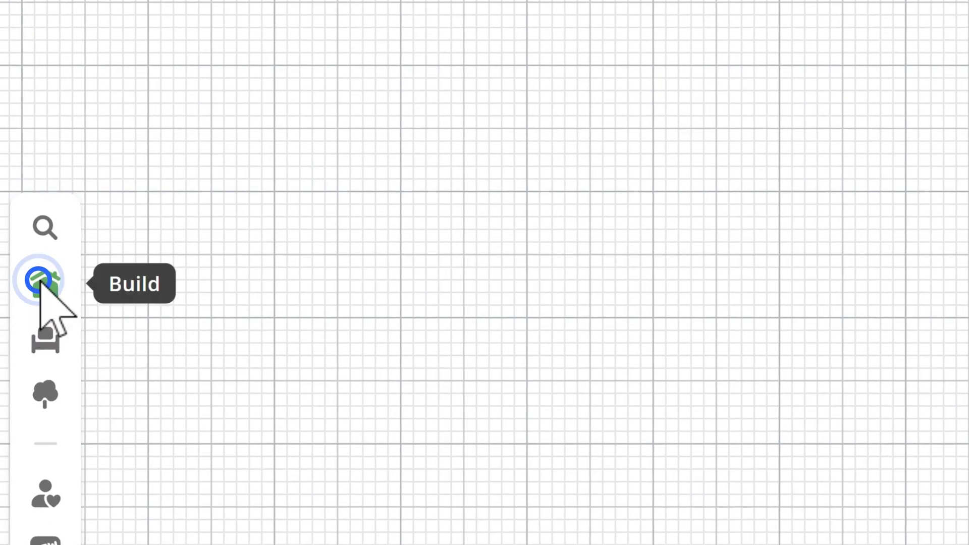
click(451, 212)
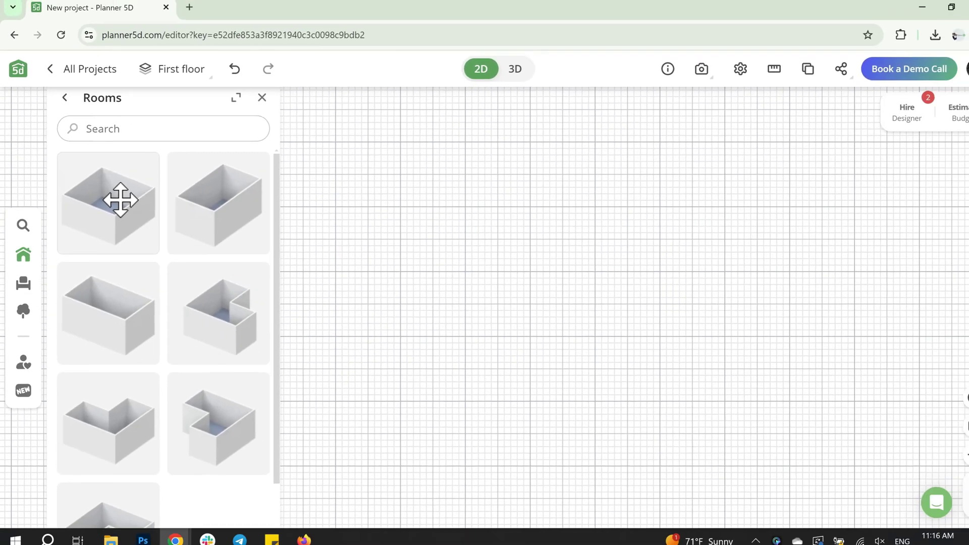
drag(235, 178, 847, 72)
Step: Place a dark entry door with side panels in the left part of the room's lower wall
click(63, 101)
scroll(173, 328, down, 3)
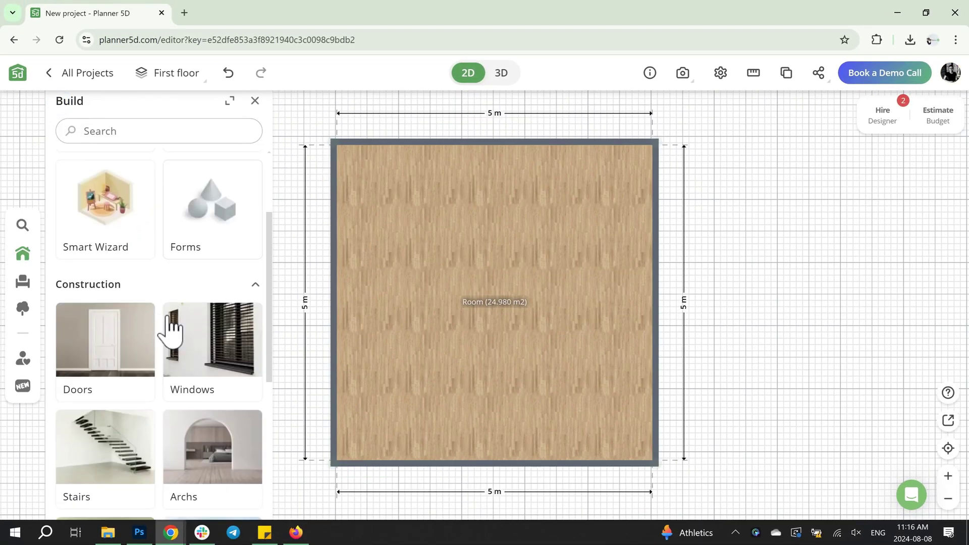
click(116, 352)
click(209, 204)
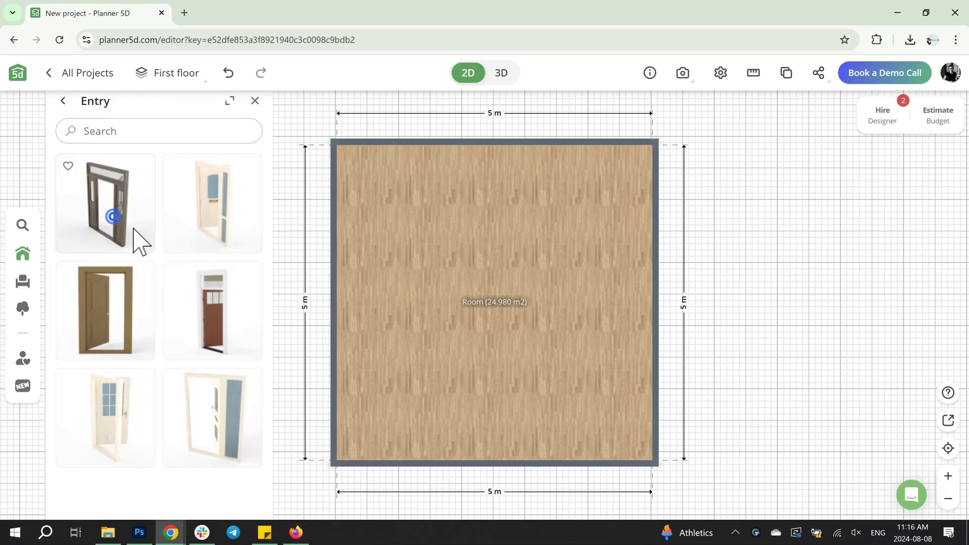
drag(133, 229, 596, 449)
drag(415, 450, 416, 452)
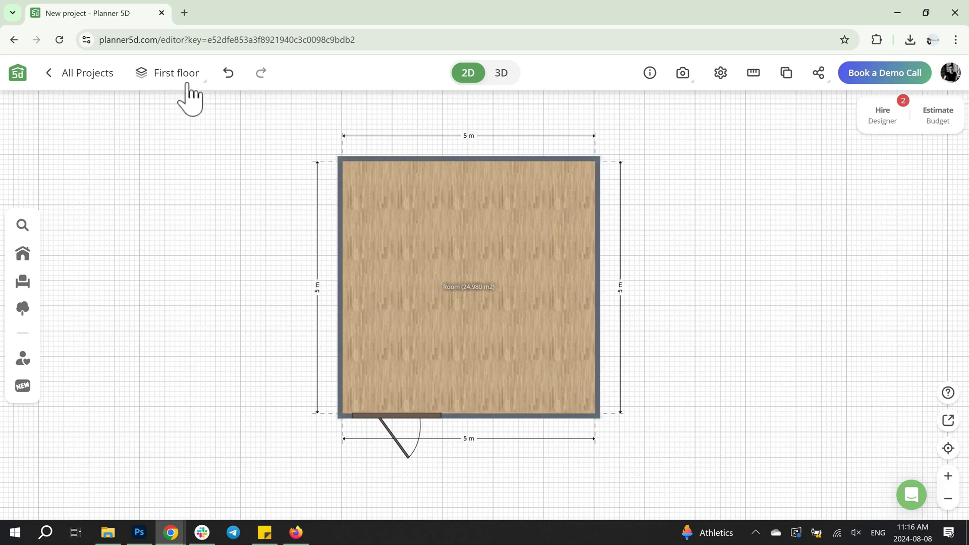
Step: Add a new floor above the first floor and rename it 2
click(177, 75)
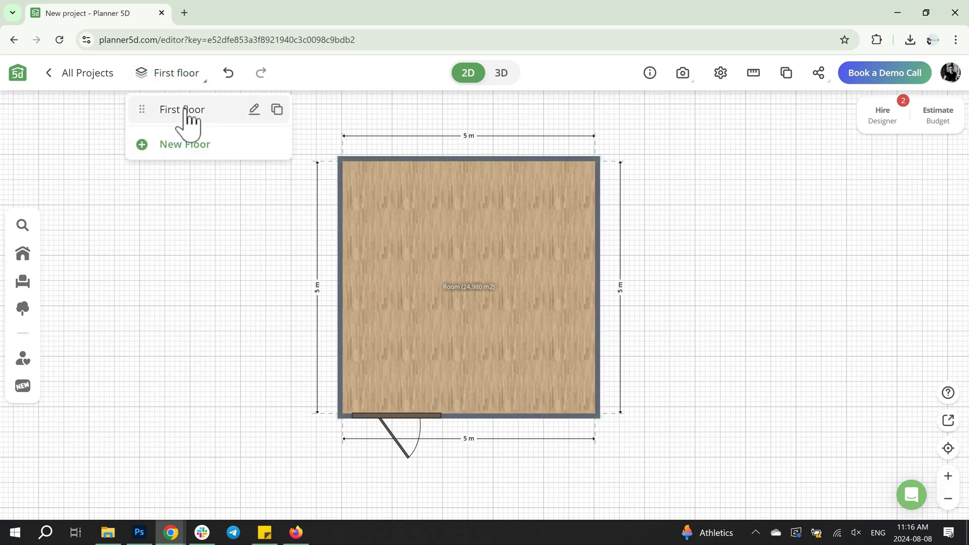
click(186, 146)
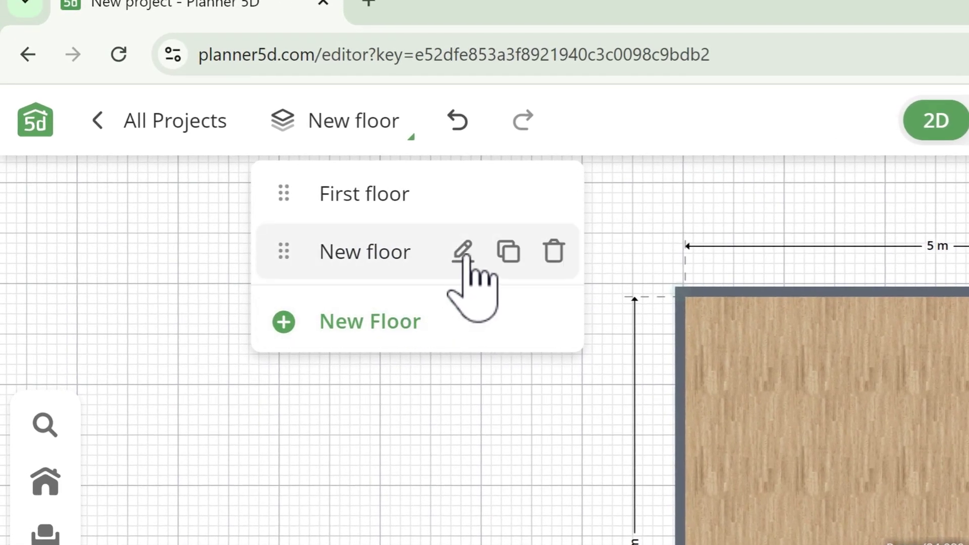
click(233, 137)
triple_click(417, 251)
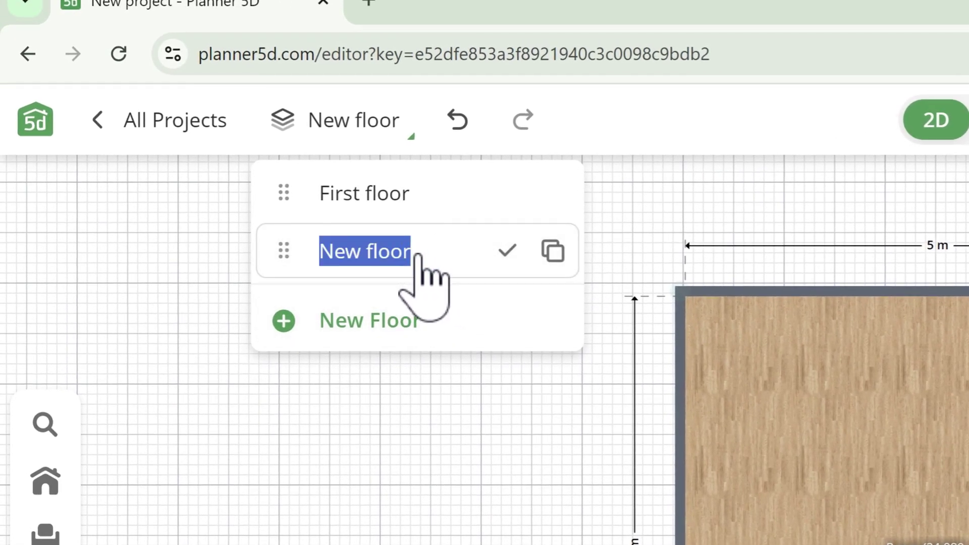
click(507, 251)
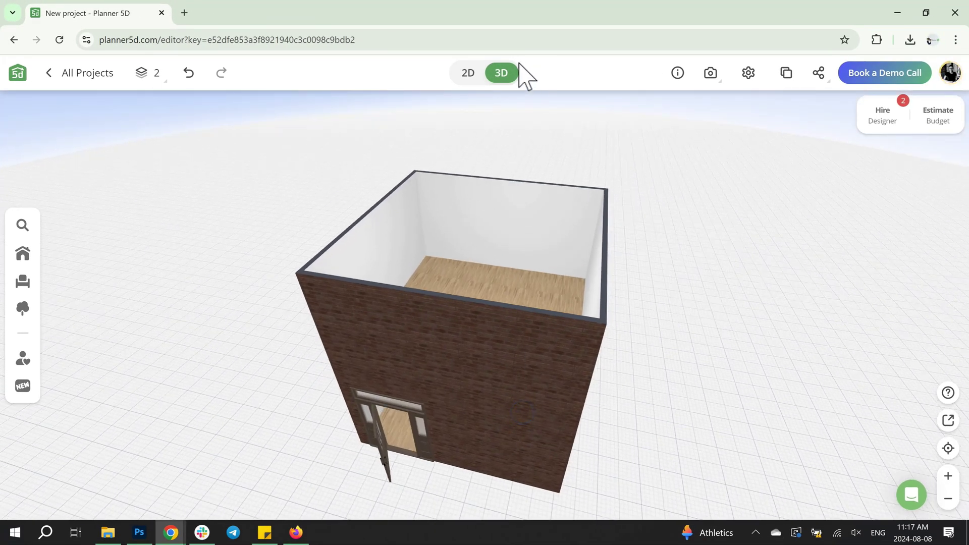
Step: Place a black folding door in the middle of floor 2's lower wall and view the house in 3D
click(467, 74)
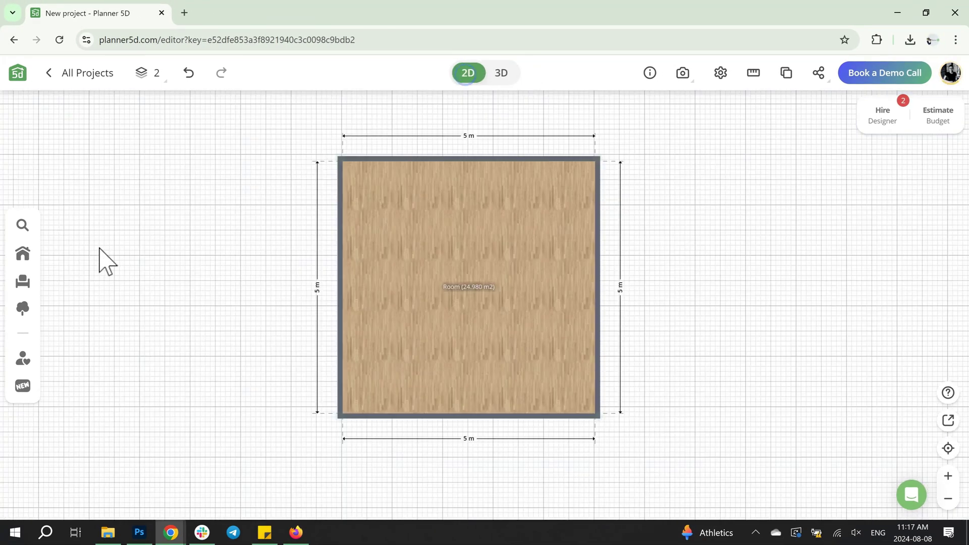
click(23, 254)
scroll(157, 323, down, 3)
click(146, 308)
click(130, 210)
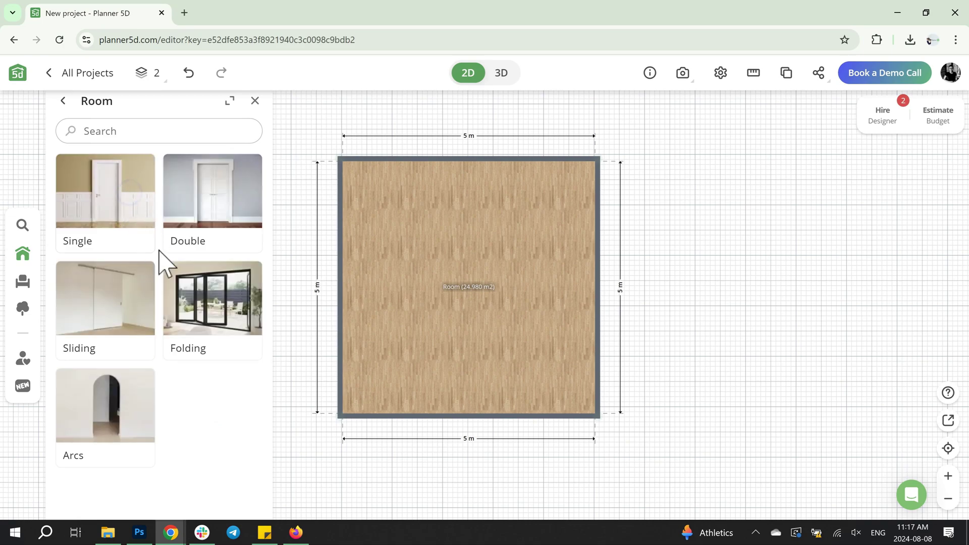
click(167, 267)
drag(377, 404, 469, 418)
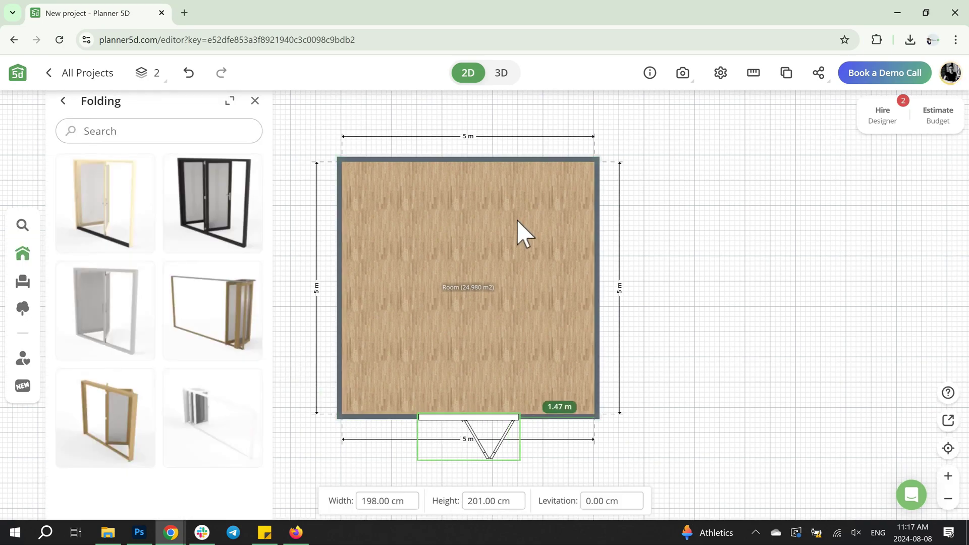
click(505, 70)
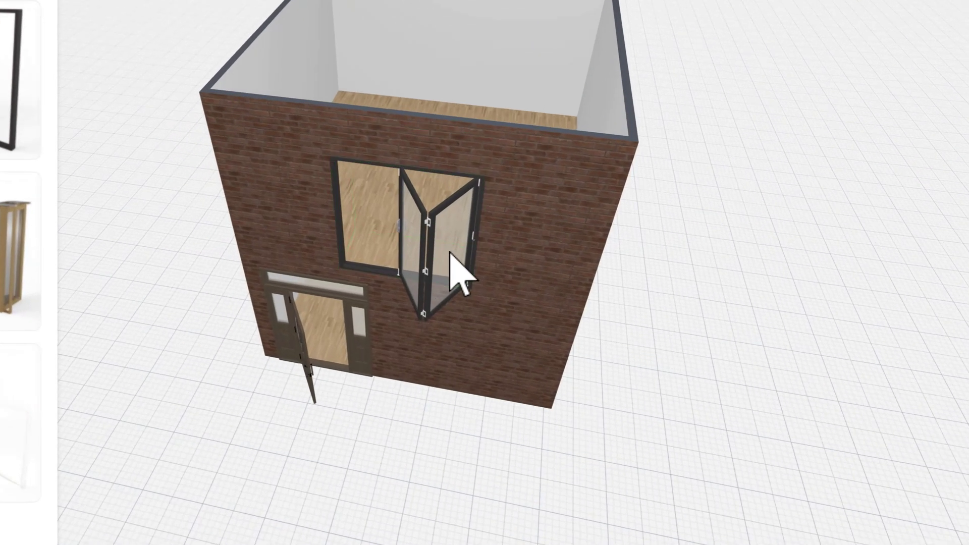
Step: Duplicate the 5 m by 5 m room on floor 2 in the 2D plan
click(518, 309)
click(318, 151)
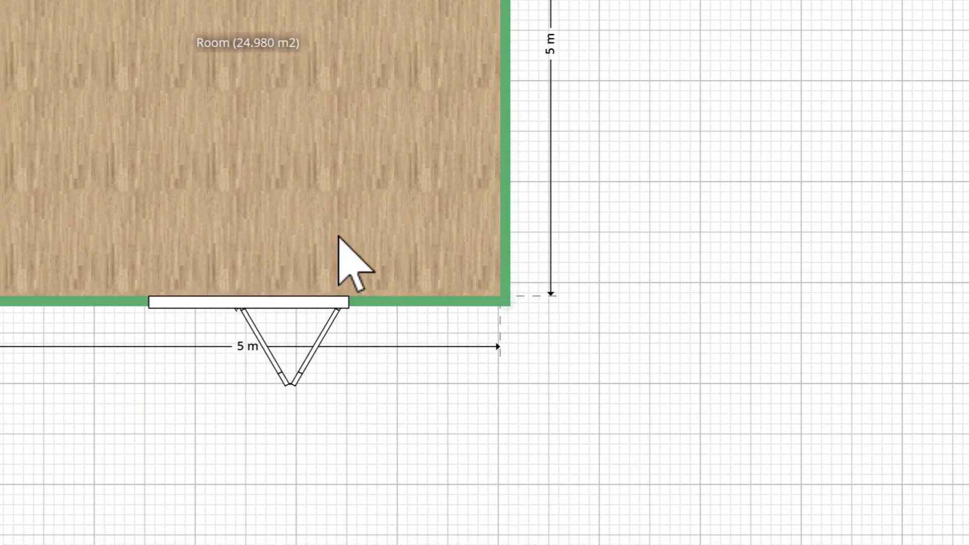
click(436, 390)
click(372, 144)
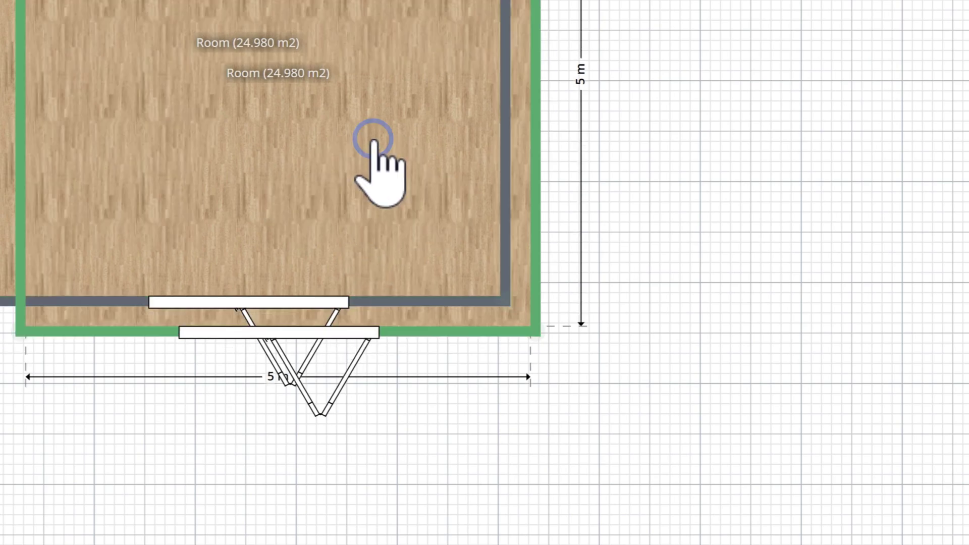
Step: Align the duplicated room below the original and shorten it to a balcony about 1.24 m deep
drag(522, 163, 617, 308)
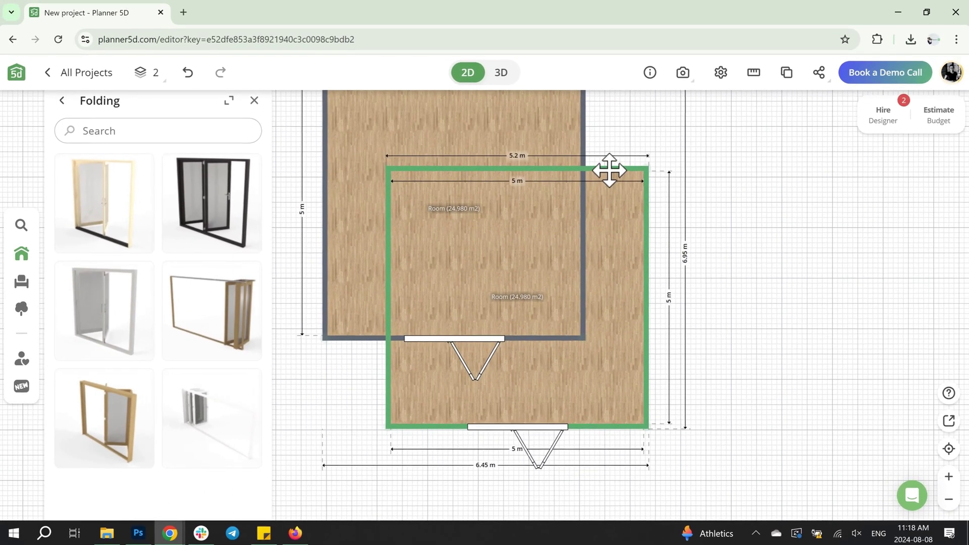
drag(610, 169, 610, 311)
drag(612, 389, 531, 407)
Step: Delete the duplicated folding door from the balcony room's outer wall
click(562, 398)
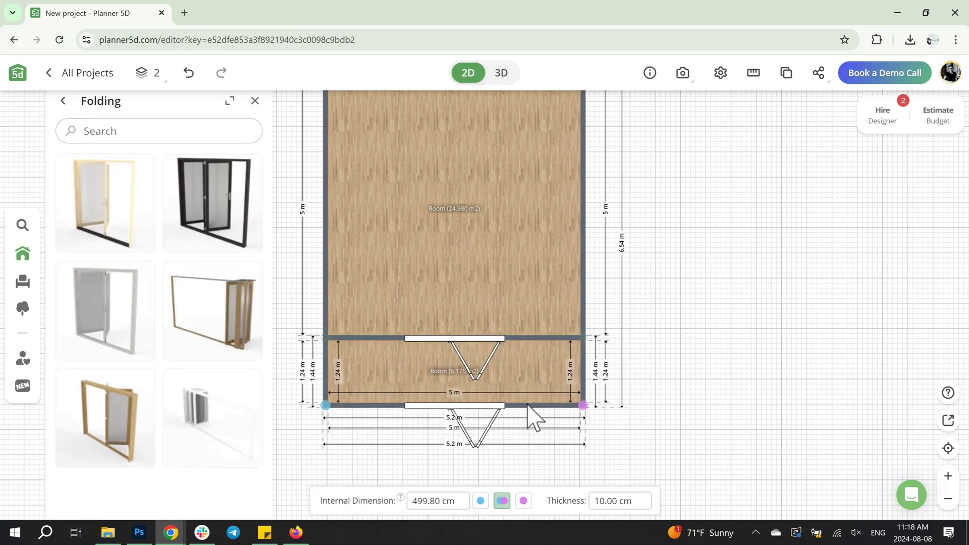
click(487, 406)
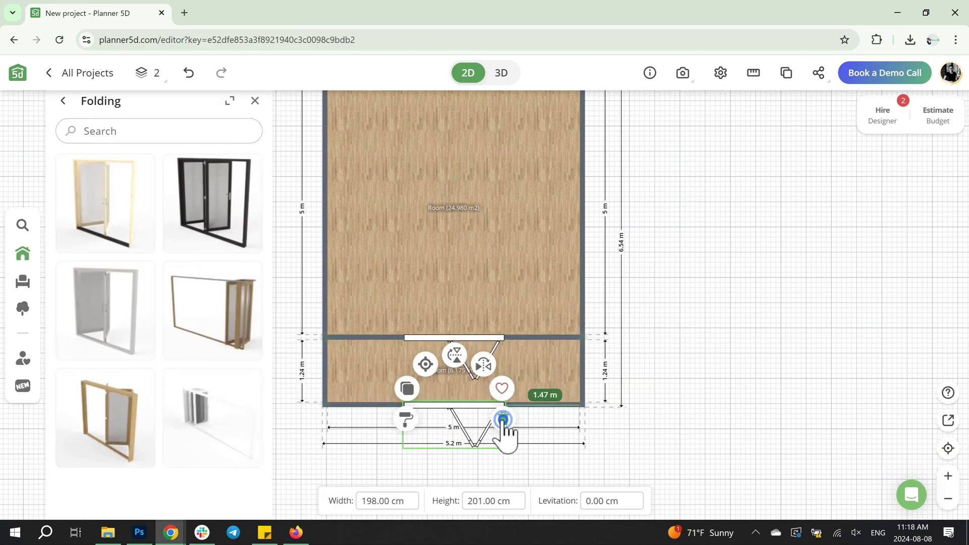
click(504, 420)
Step: Set the balcony room's height to 90 cm and view the house in 3D
click(534, 390)
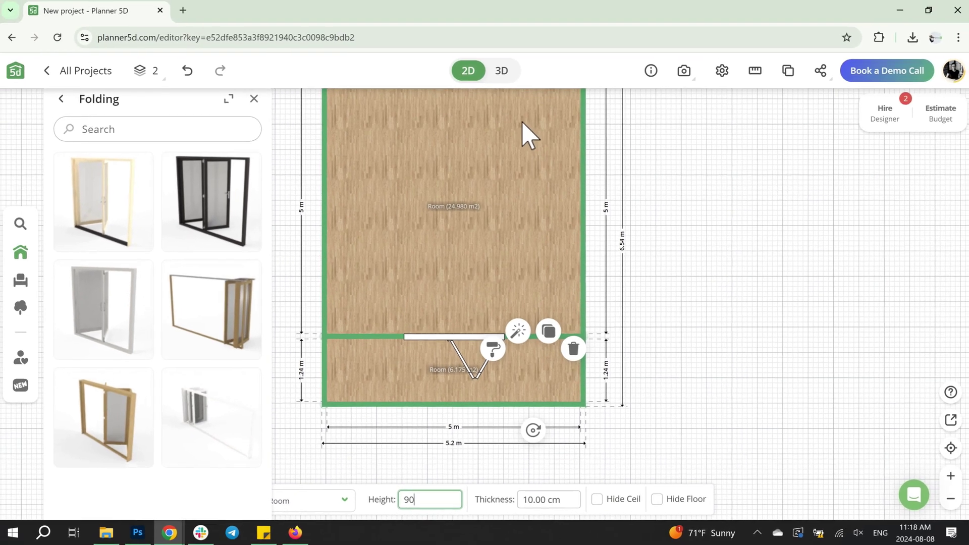
key(Return)
click(502, 73)
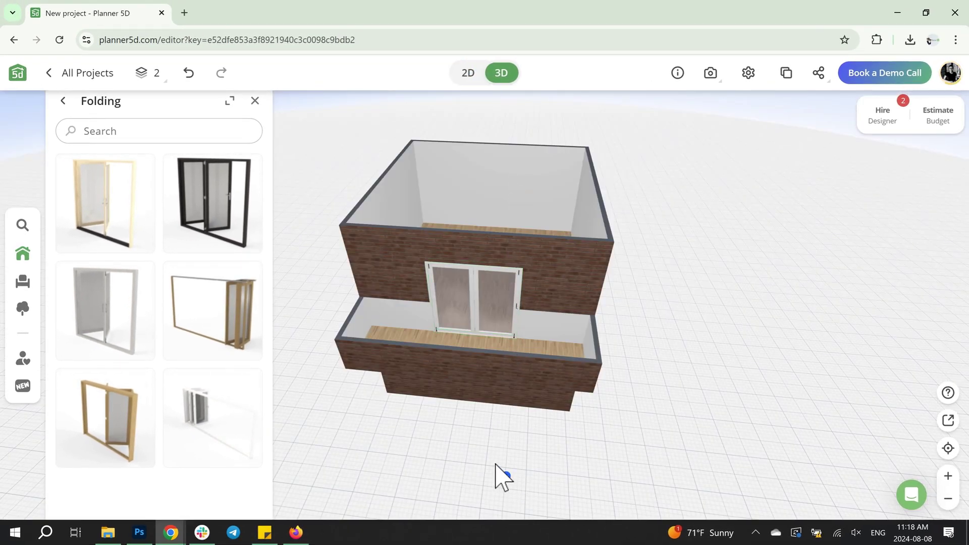
Step: Hide the balcony's front wall and its low inner wall against the house facade
drag(499, 475, 493, 333)
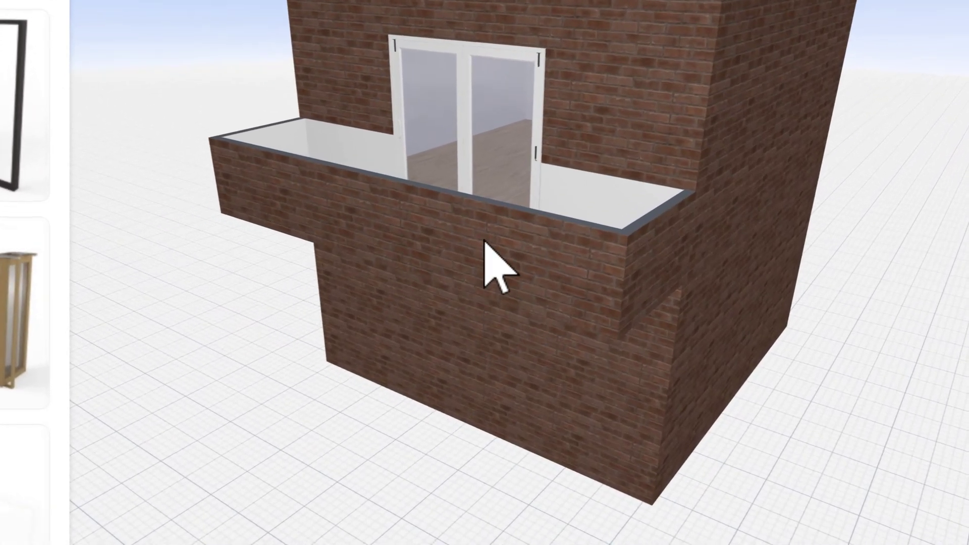
click(486, 263)
click(511, 141)
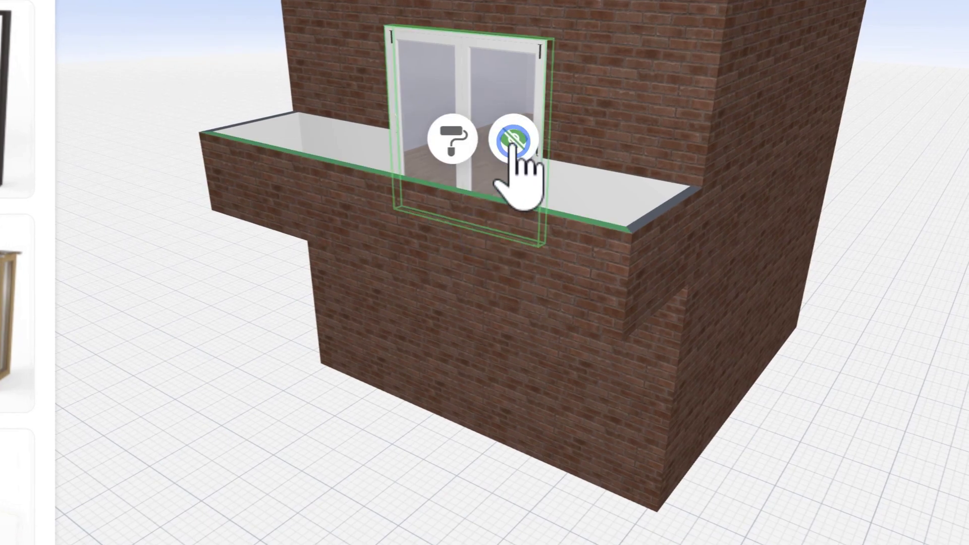
drag(509, 403, 510, 285)
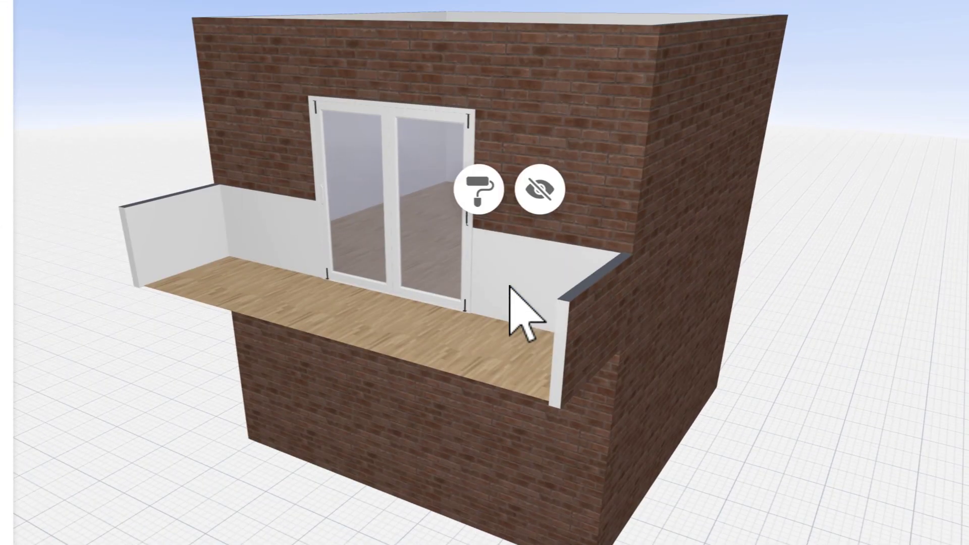
click(538, 193)
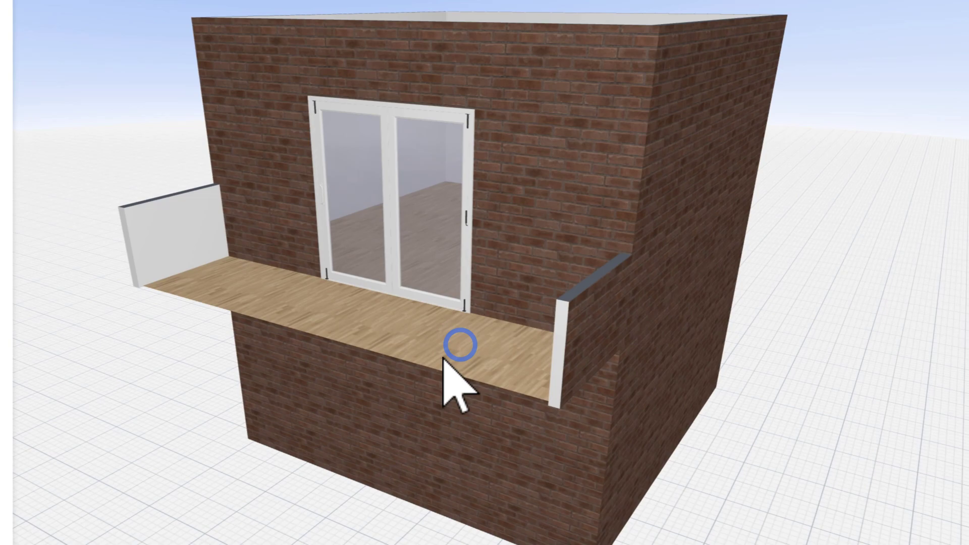
drag(443, 358, 475, 334)
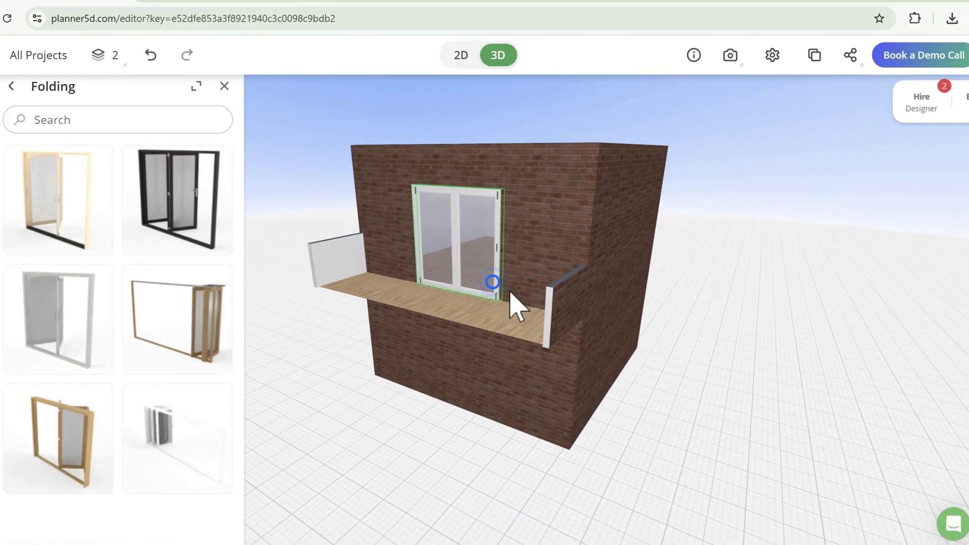
drag(542, 308, 562, 320)
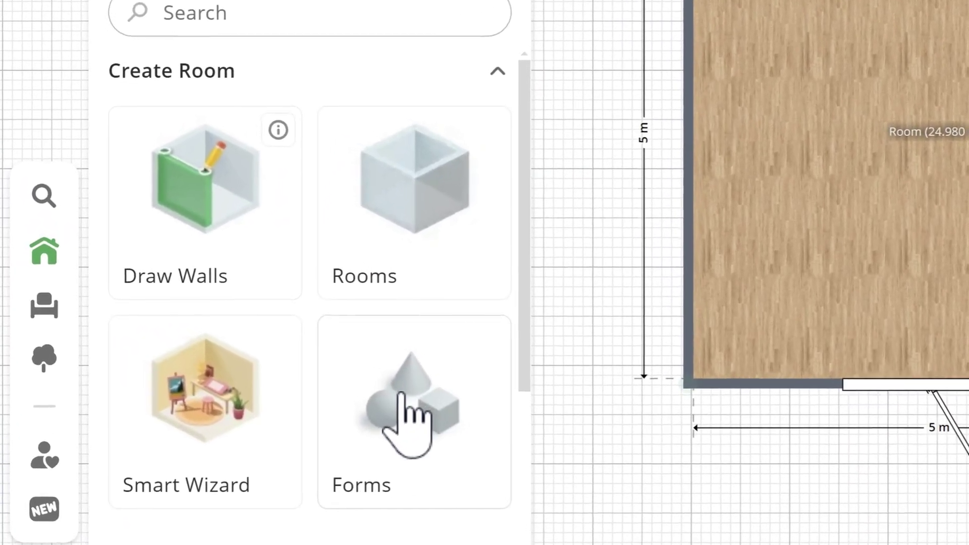
Step: Add a box form 500 cm wide and 200 cm deep, place it against the folding-door wall, and switch to 3D
click(402, 394)
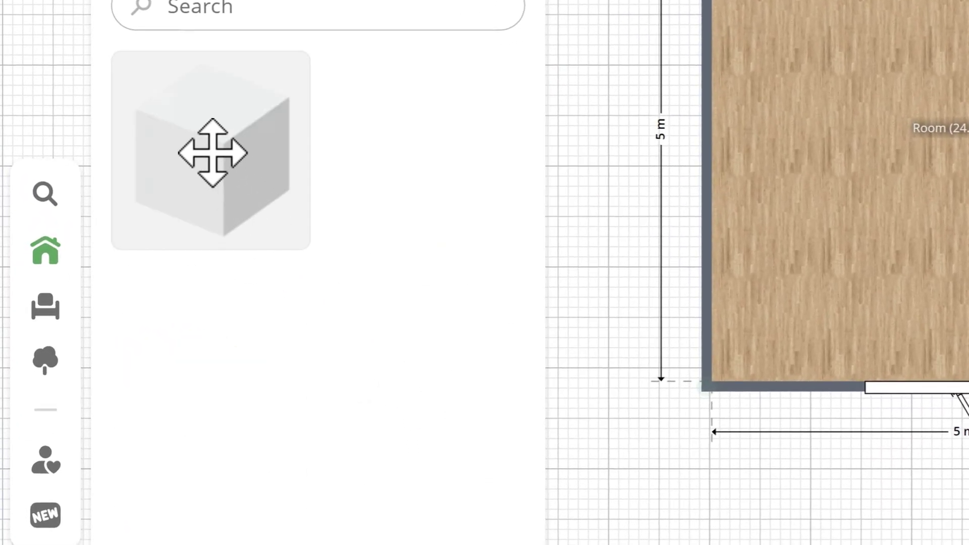
drag(212, 153, 791, 457)
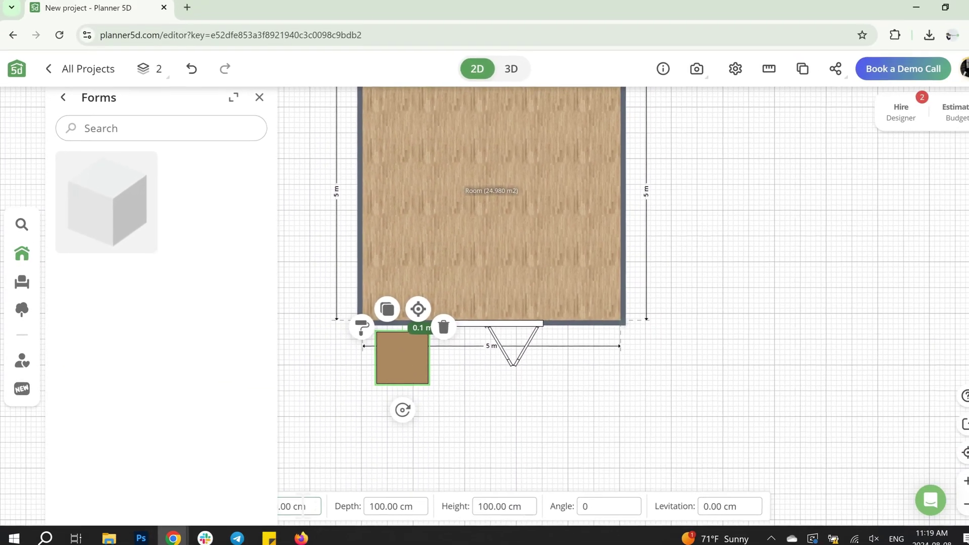
click(303, 506)
text(500)
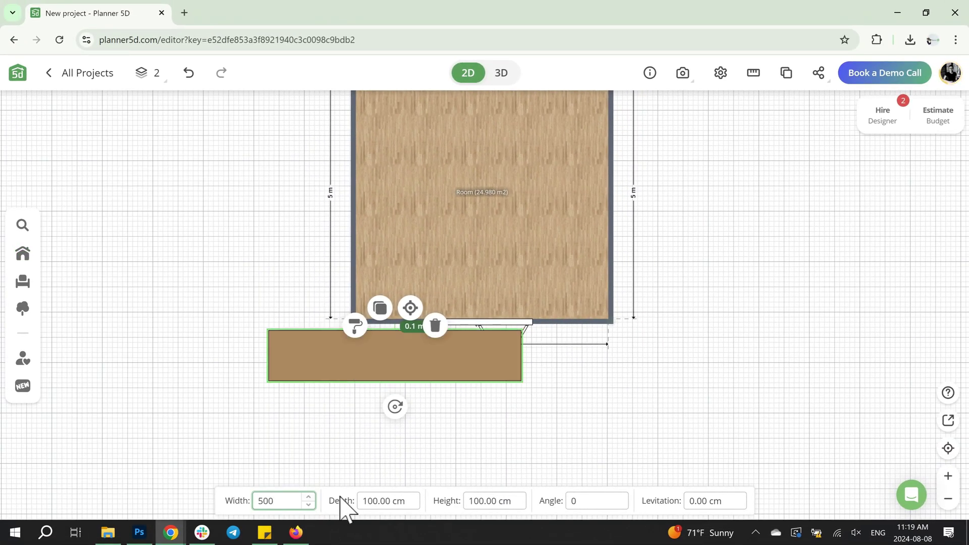
text(200)
drag(510, 357, 607, 378)
click(500, 72)
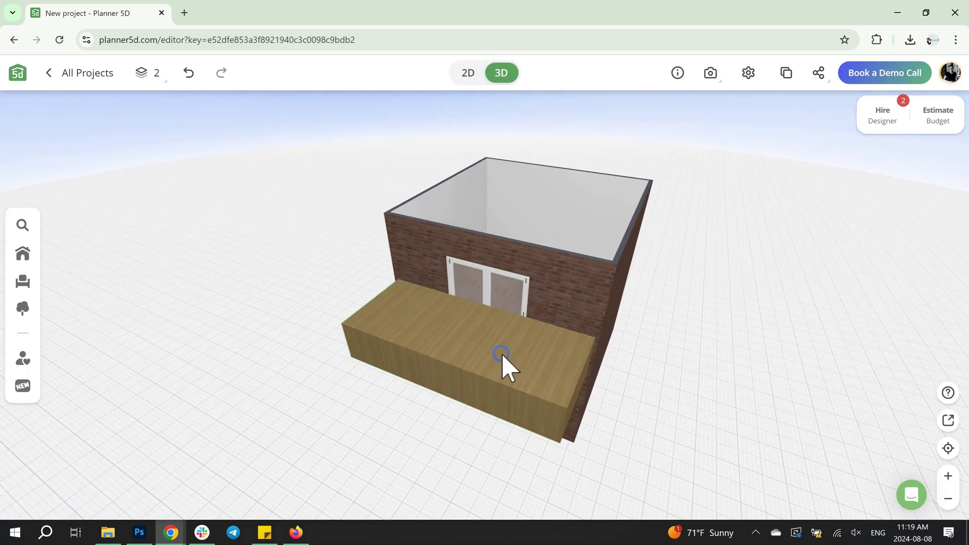
Step: Apply a light grey concrete texture to the box in front of the folding door
click(452, 362)
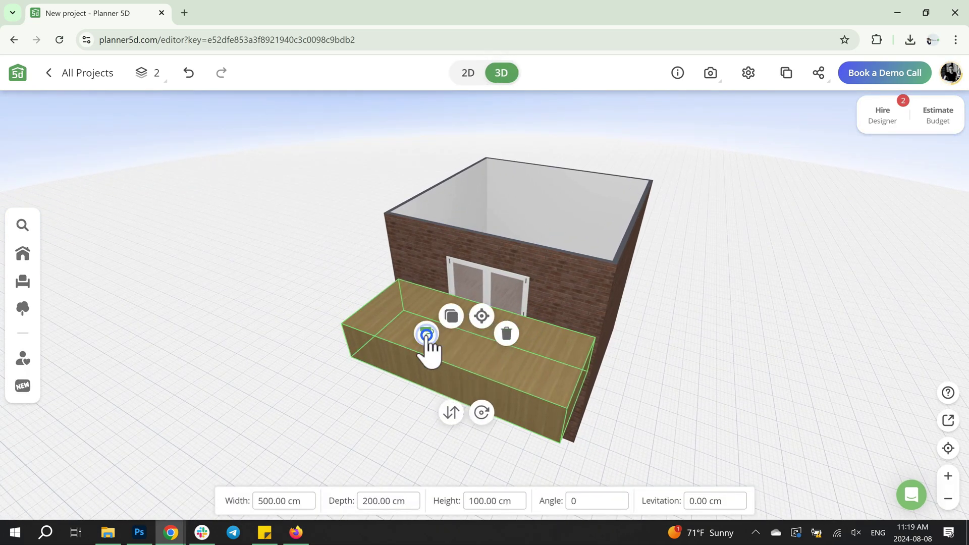
click(427, 334)
click(90, 467)
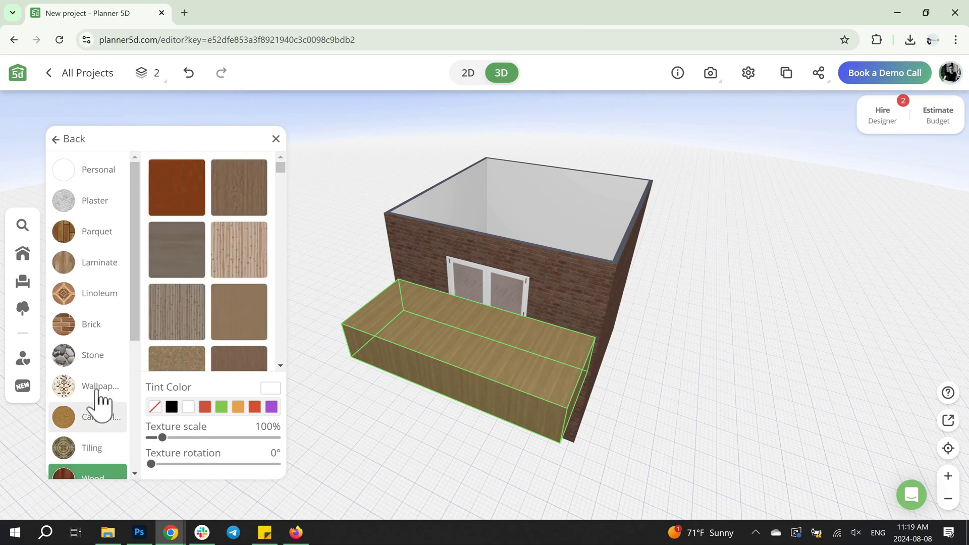
scroll(97, 399, down, 5)
click(101, 462)
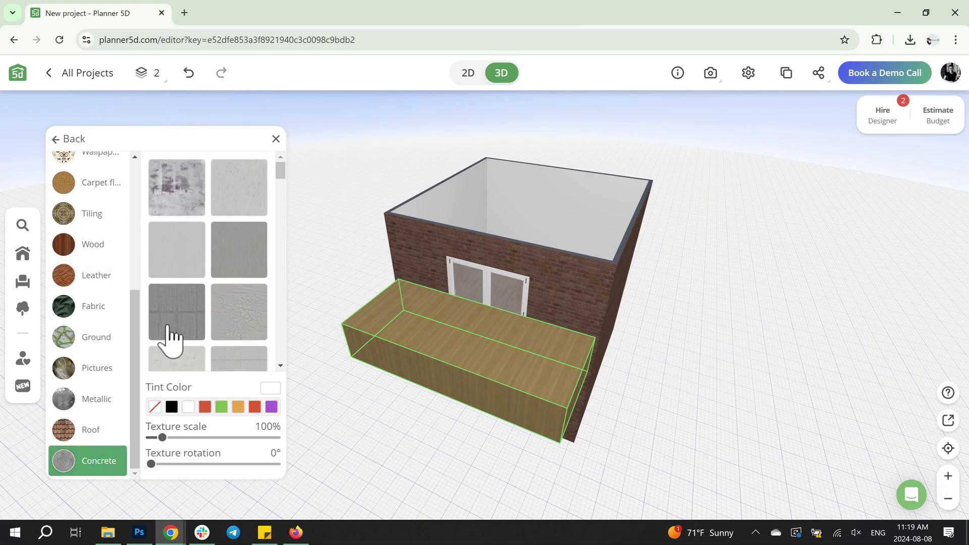
click(190, 359)
Step: Set the concrete box's height to 10 cm to form a thin balcony slab
click(477, 359)
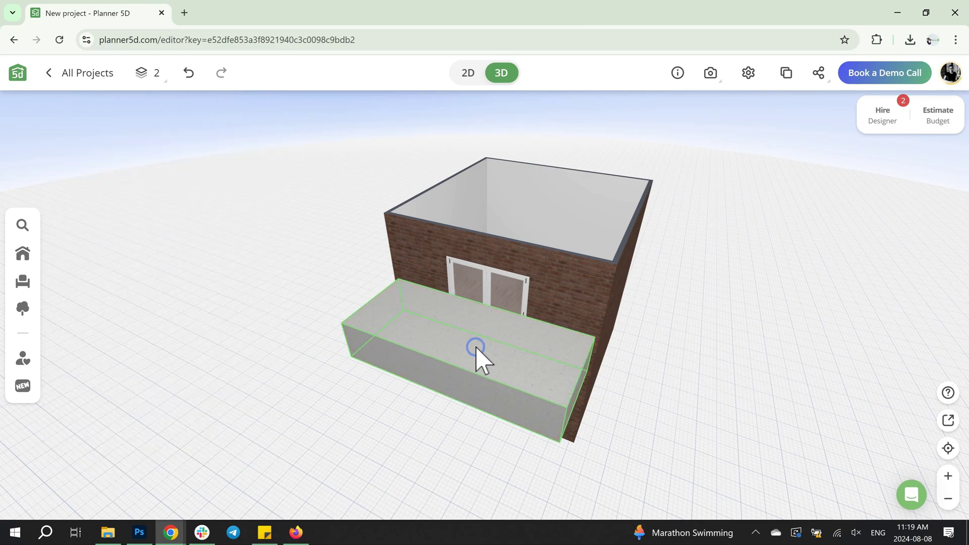
text(10)
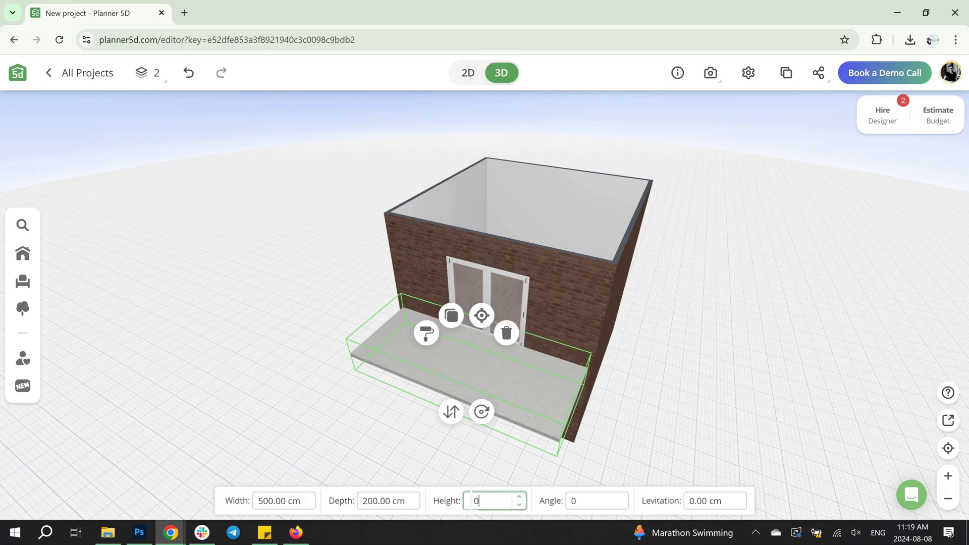
click(663, 382)
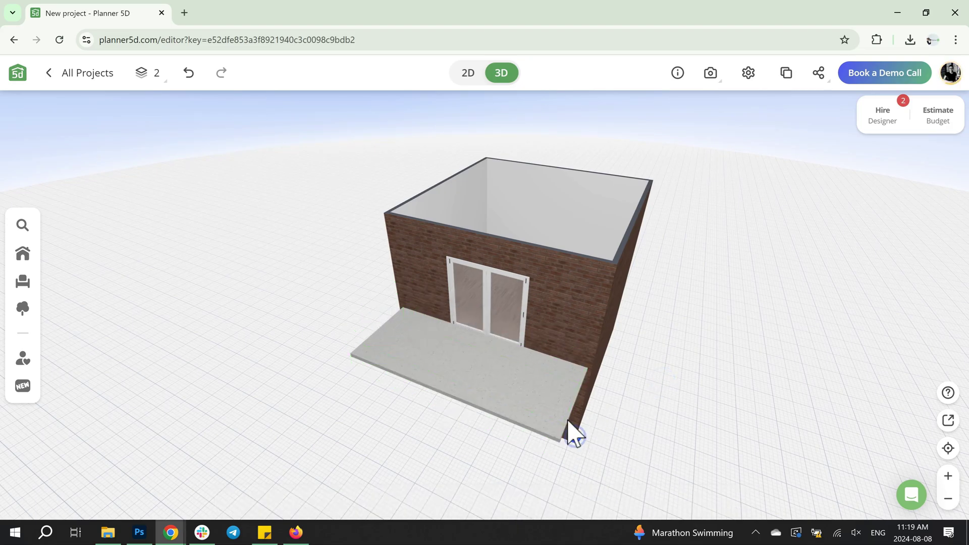
drag(574, 433, 541, 396)
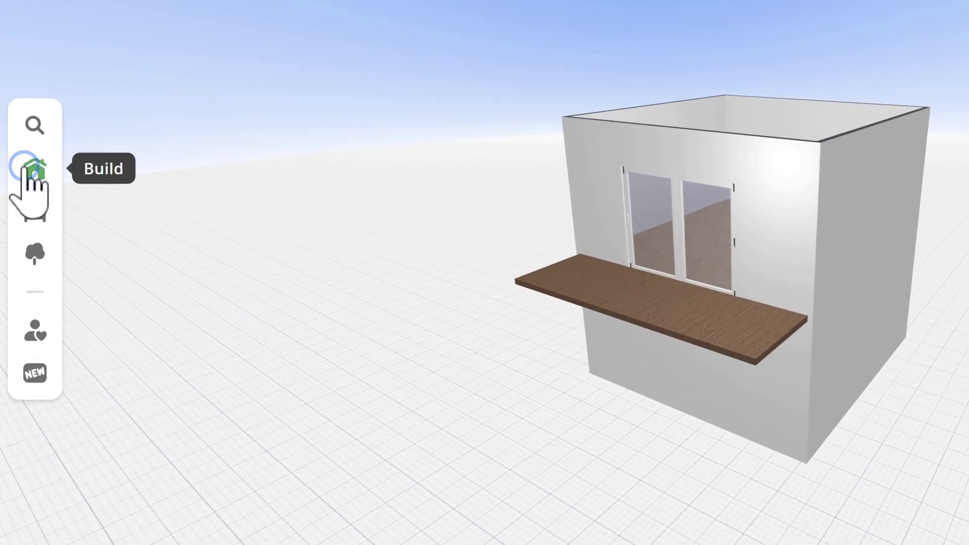
Step: Add the cream picket fence from Fences and gates along the balcony slab's outer edge and set its width to 250 cm
click(21, 256)
scroll(277, 217, down, 15)
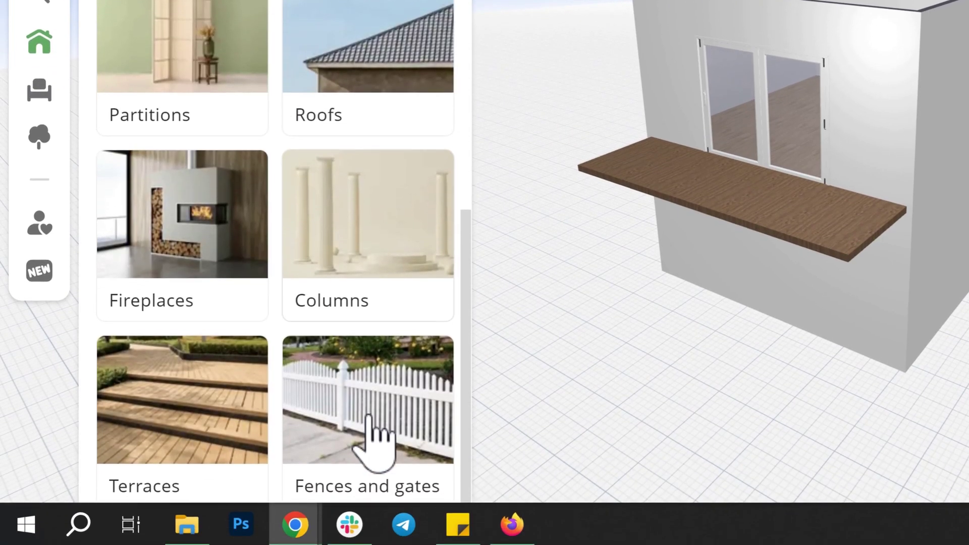
click(373, 447)
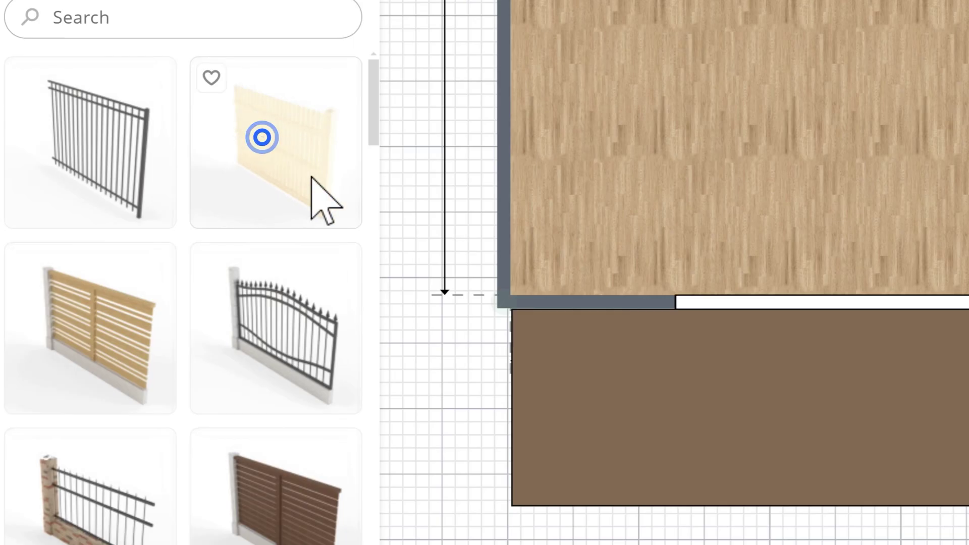
drag(311, 177, 724, 310)
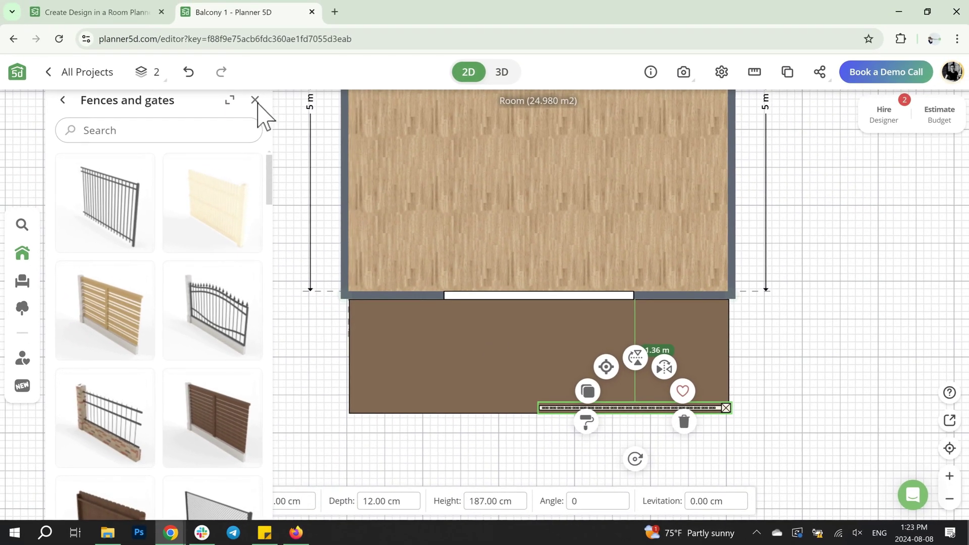
click(246, 60)
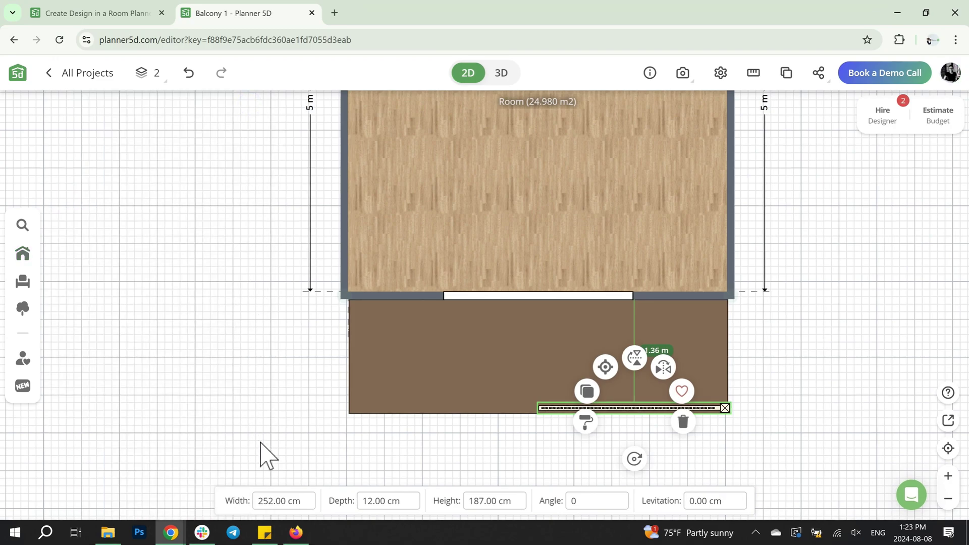
Step: Switch to 3D and set the picket fence's height to 110 cm
click(500, 76)
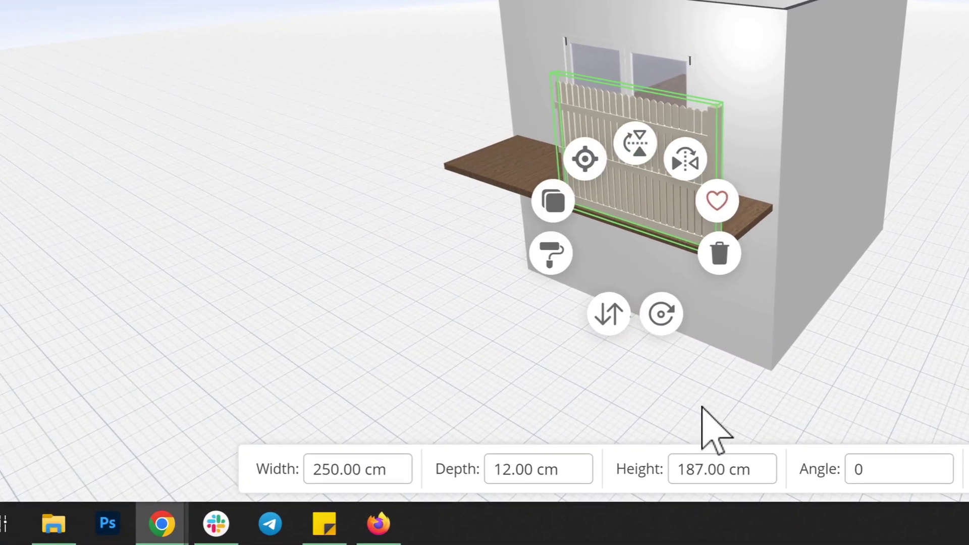
click(722, 472)
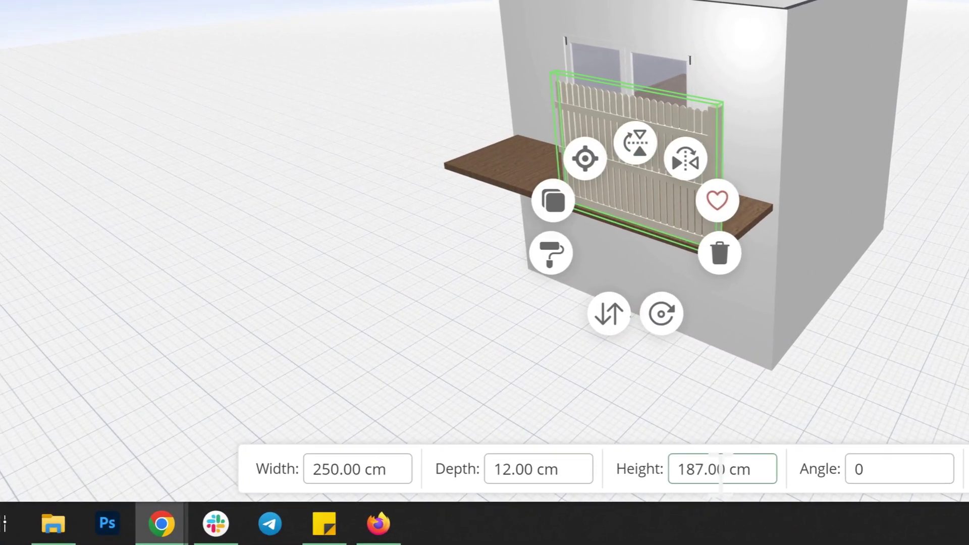
text(110)
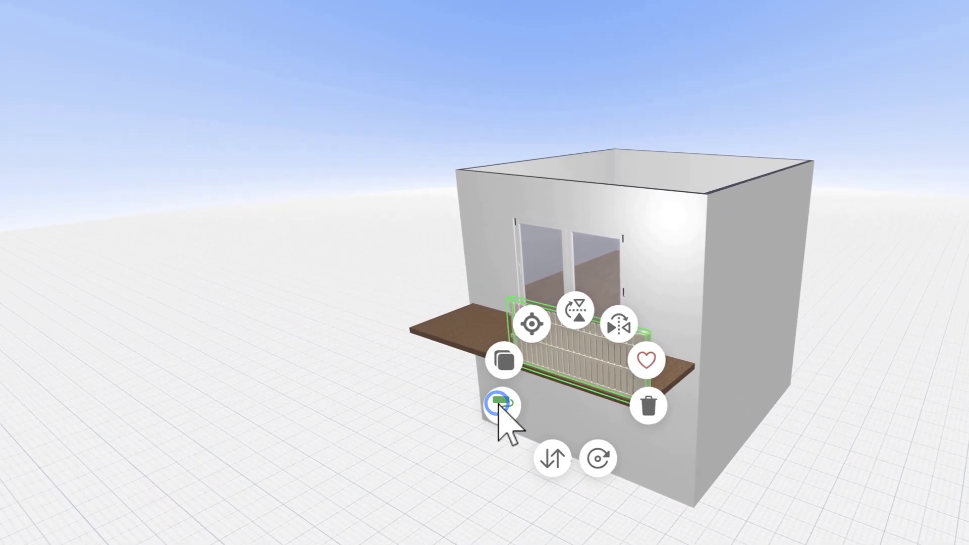
Step: Change the tint of the picket fence's wood material to white
click(396, 376)
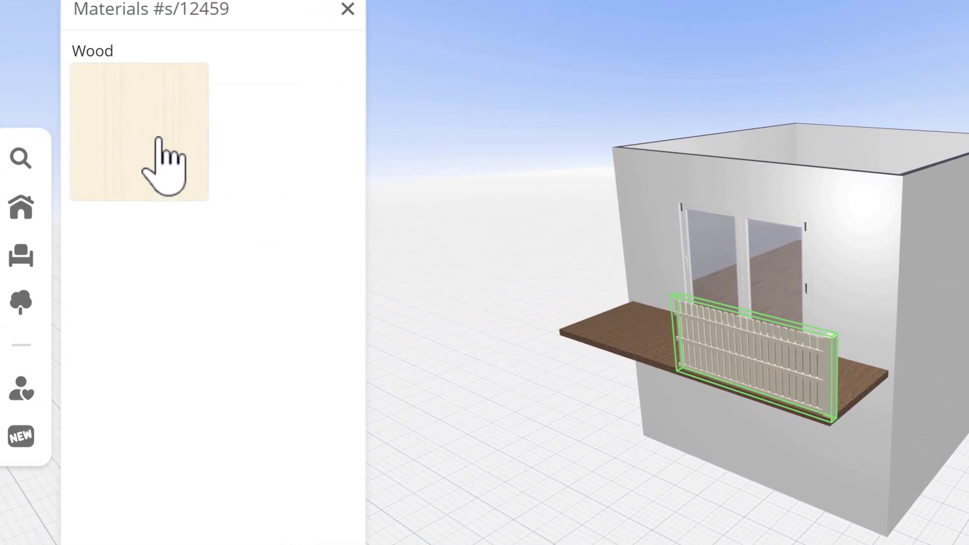
click(102, 216)
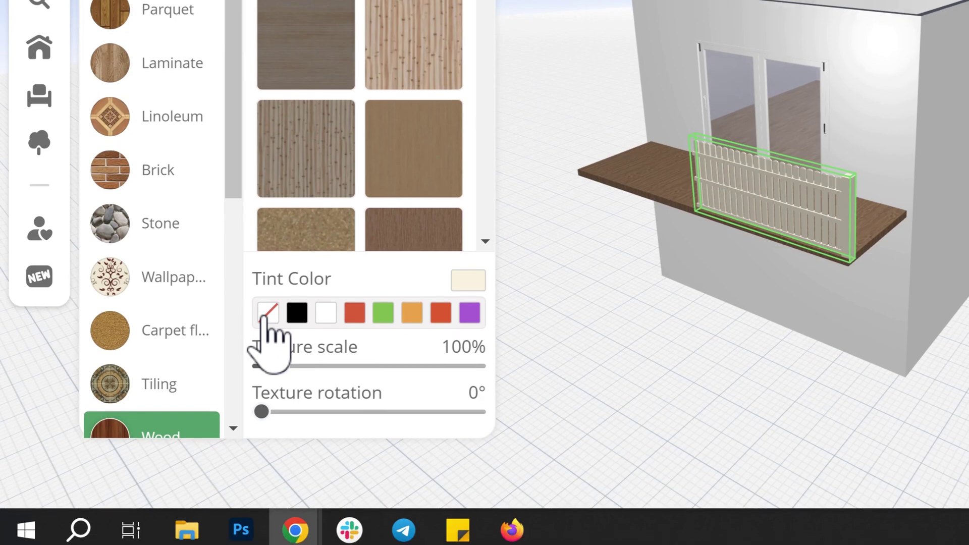
click(266, 474)
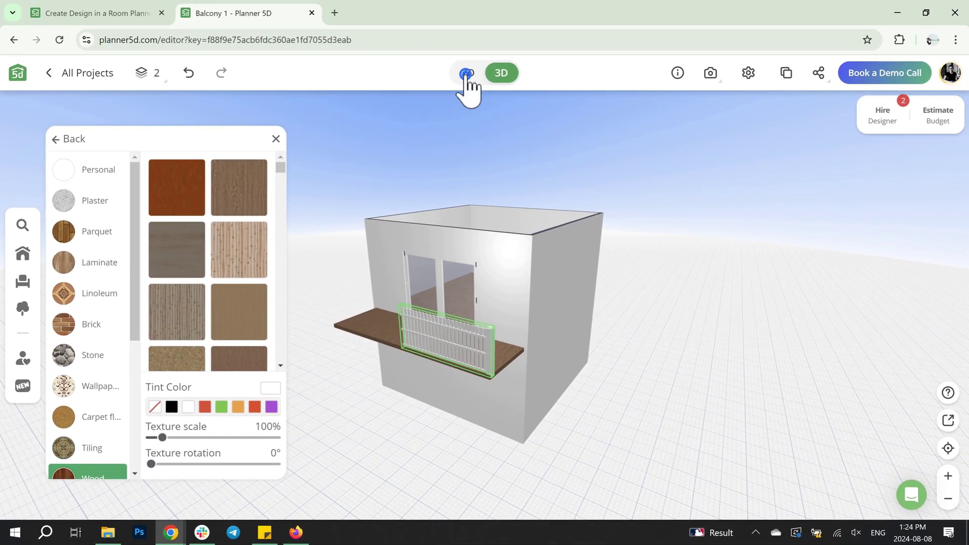
Step: Switch to 2D, duplicate the picket fence and place the copy beside it to complete the slab's front edge
click(467, 74)
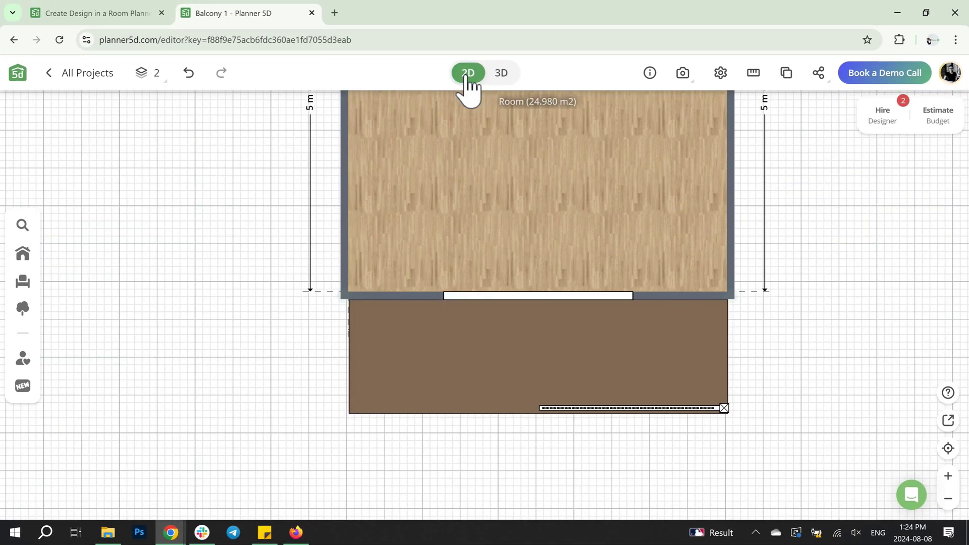
click(598, 407)
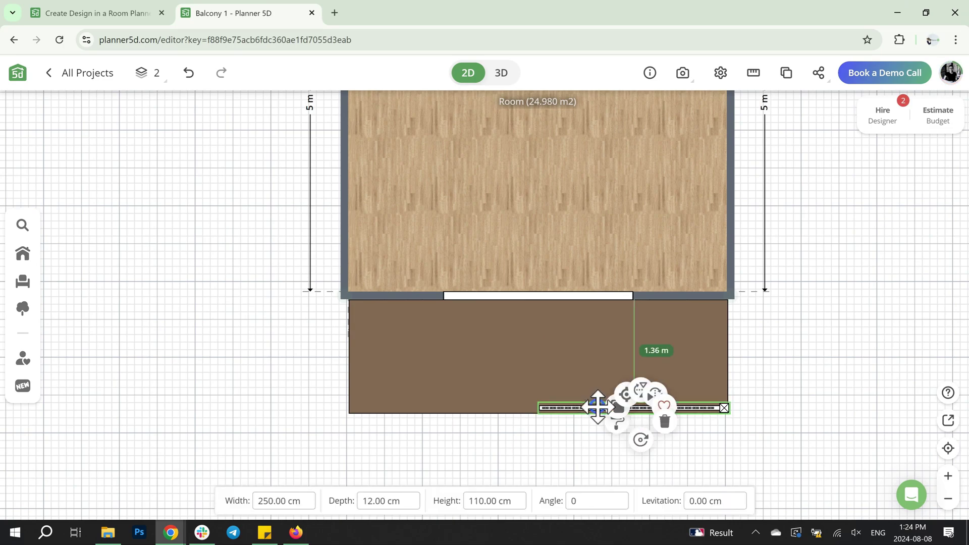
click(594, 397)
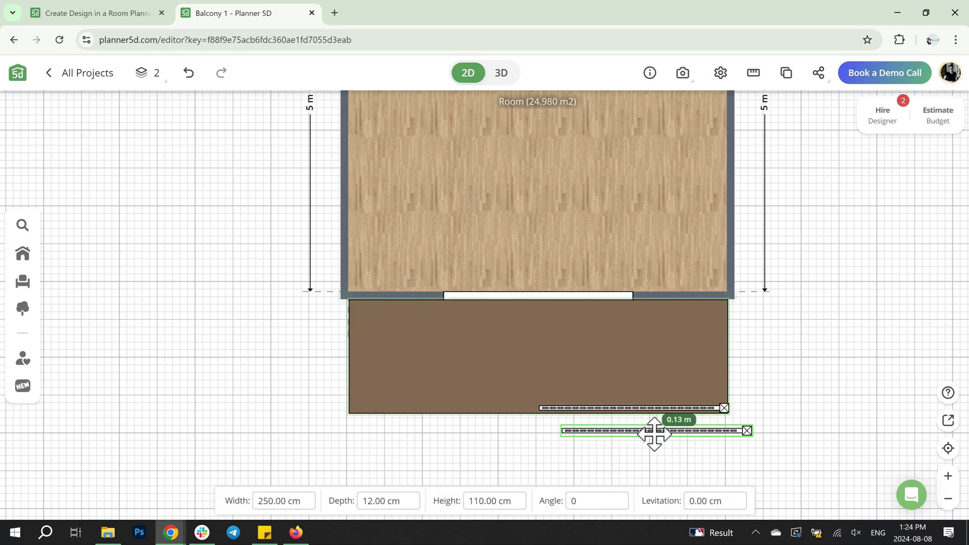
drag(654, 434, 448, 426)
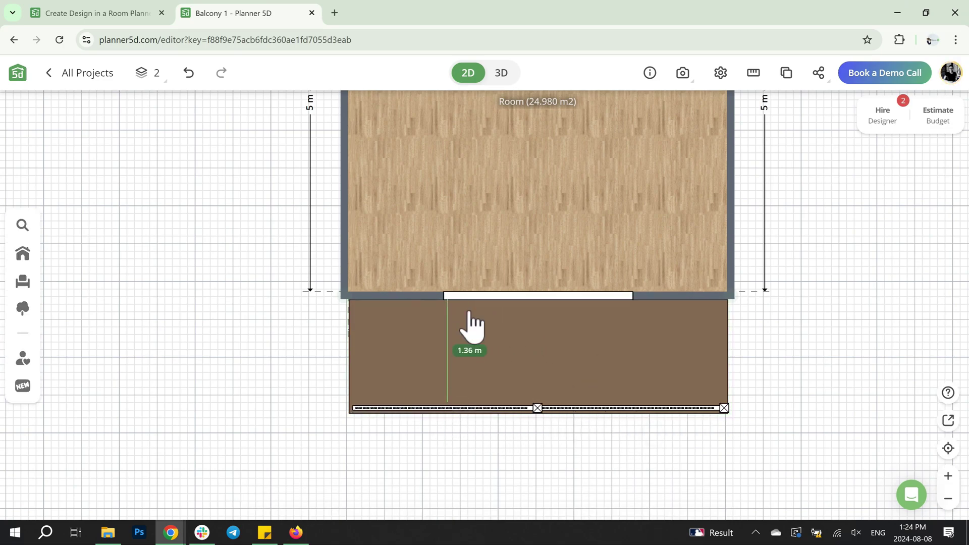
Step: Duplicate the fence, rotate it to 90°, make it 150 cm wide, and place copies along both short sides of the slab
click(456, 407)
click(403, 392)
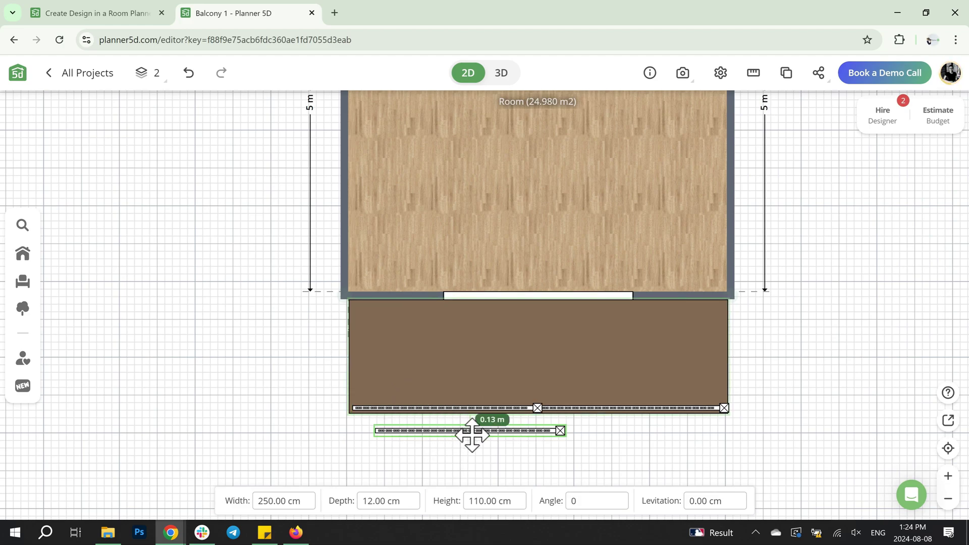
drag(472, 435, 337, 354)
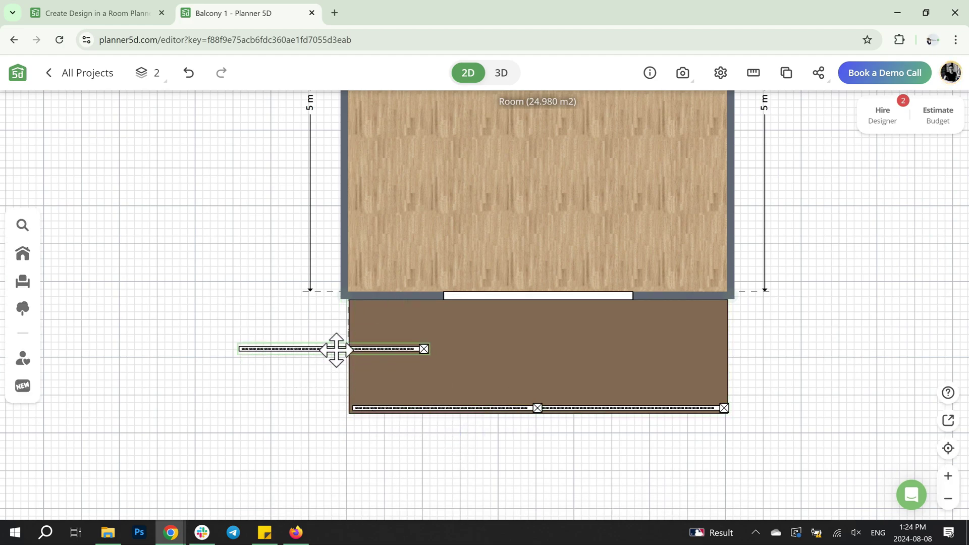
drag(336, 401, 268, 359)
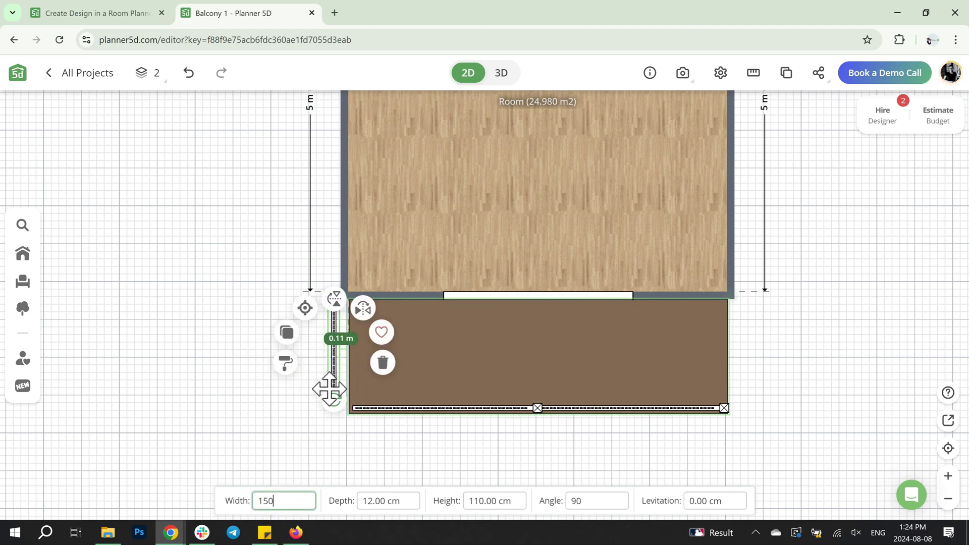
drag(343, 384, 356, 383)
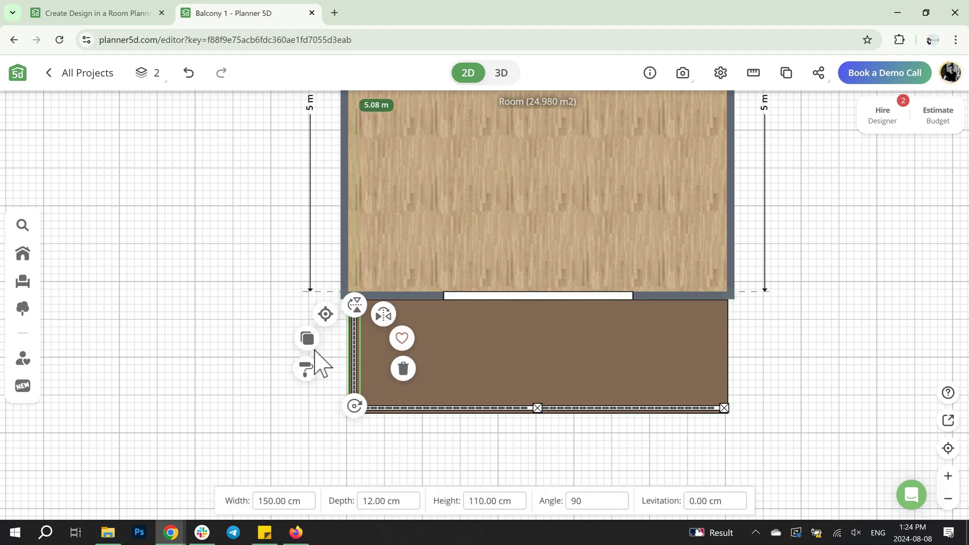
drag(307, 343, 724, 383)
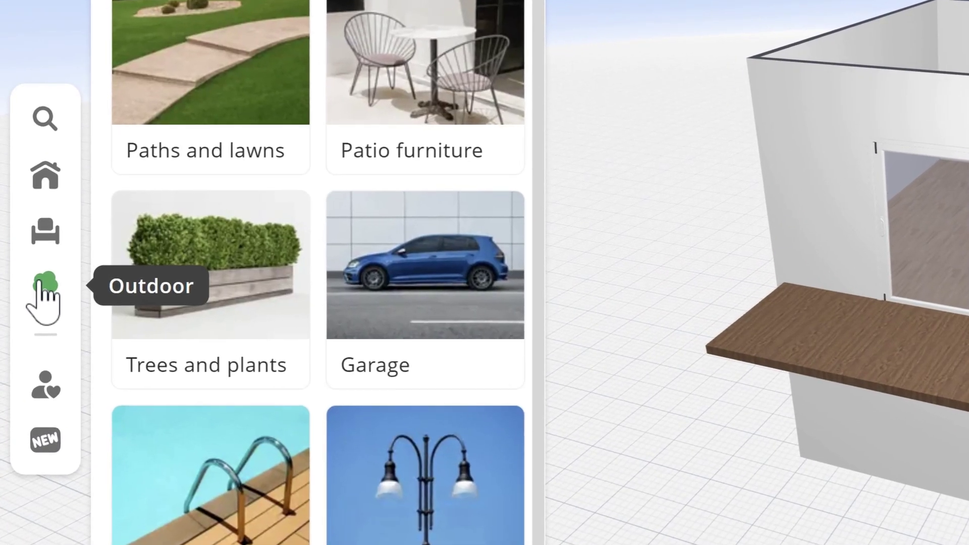
Step: Add the wooden-framed ivy trellis from Trees and plants in 2D along the slab's front edge and set its width to 500 cm
click(256, 282)
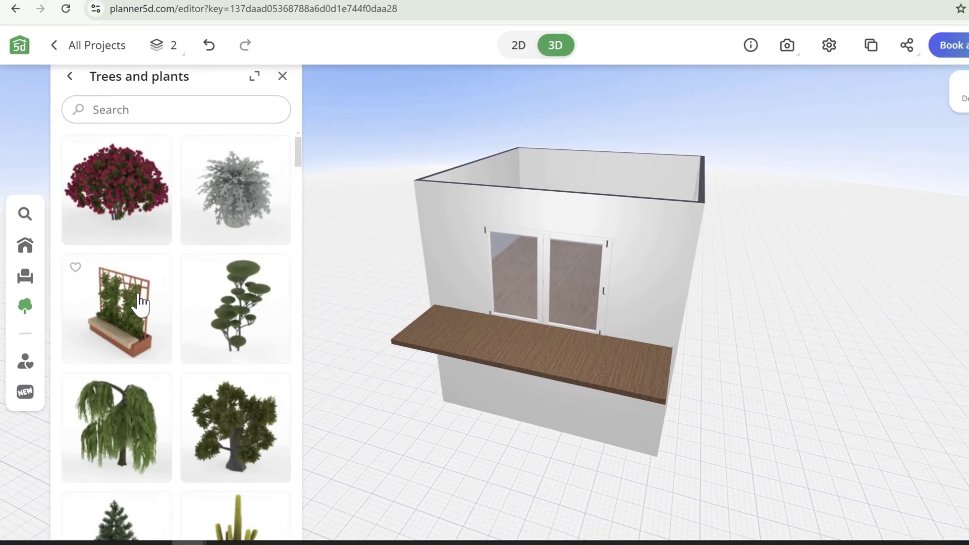
scroll(183, 313, down, 5)
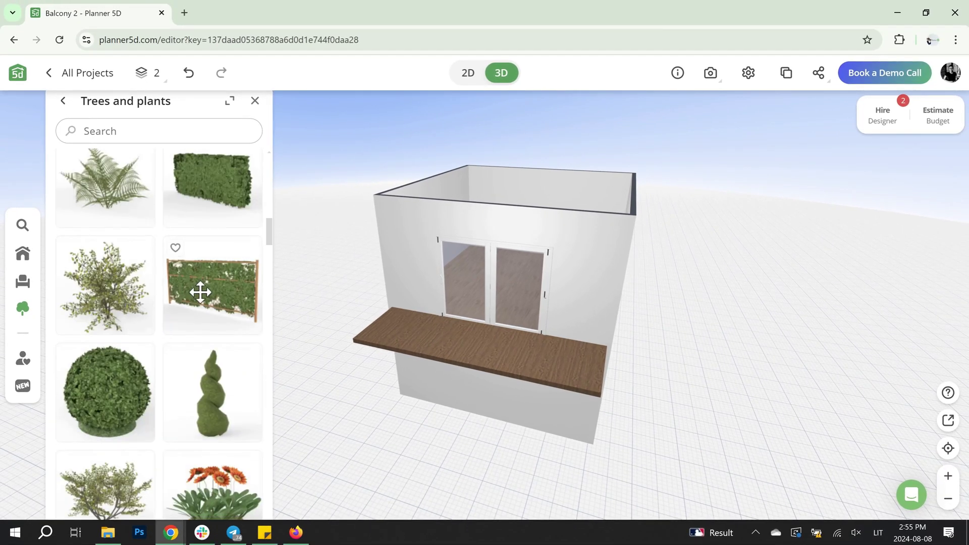
click(469, 73)
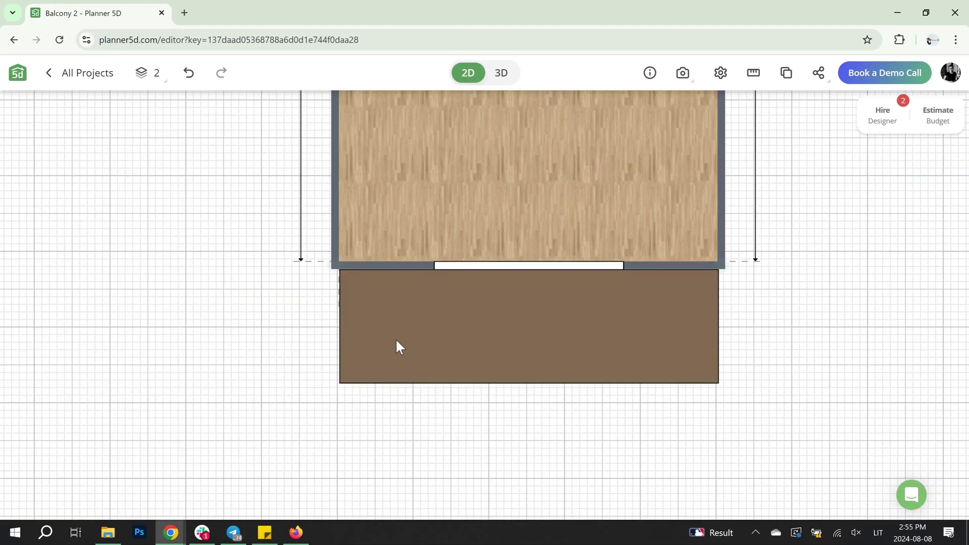
drag(519, 362, 544, 390)
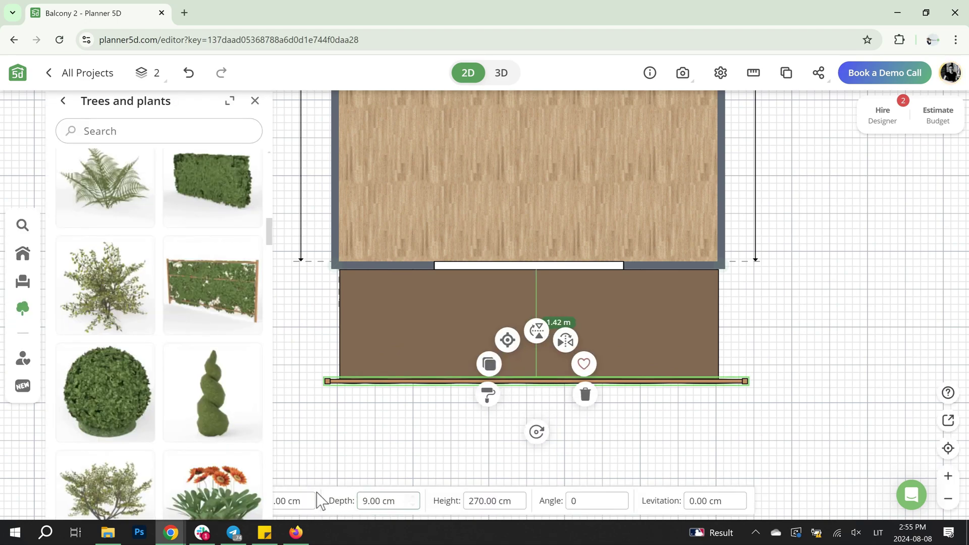
click(255, 101)
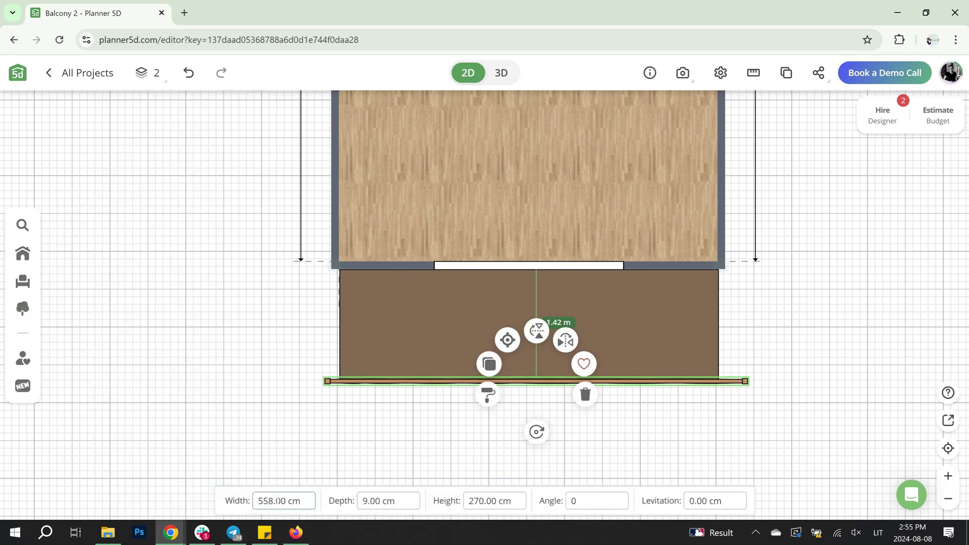
key(Return)
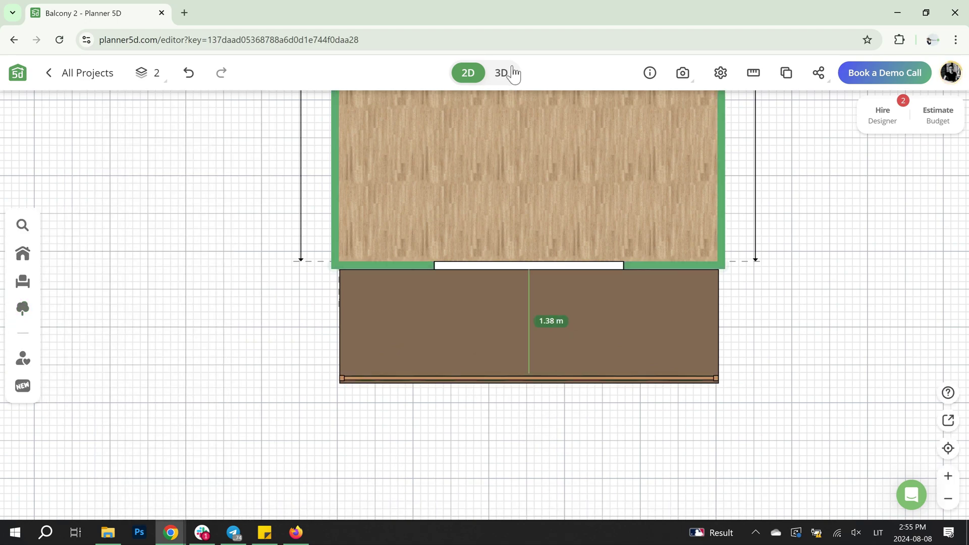
Step: Switch to 3D and set the ivy trellis's height to 100 cm
click(508, 72)
click(510, 283)
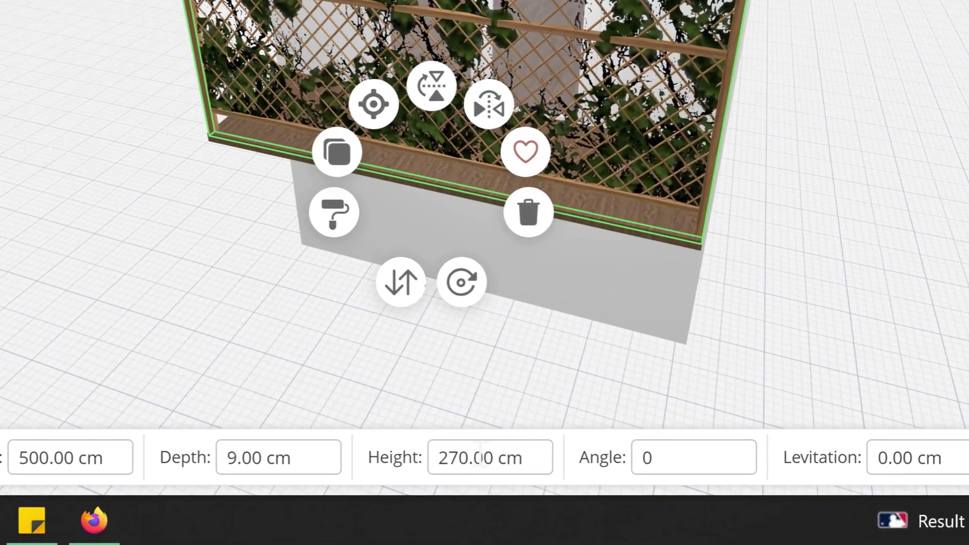
click(481, 456)
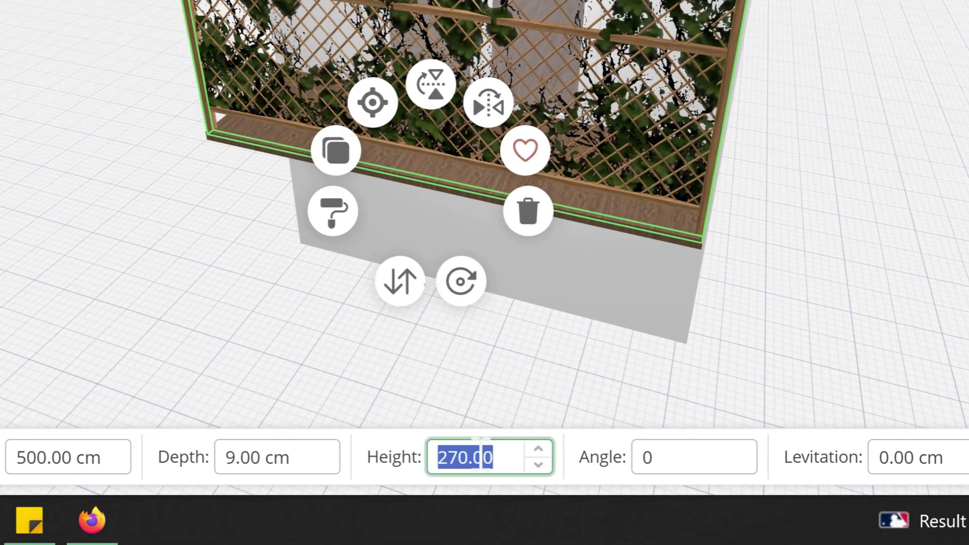
text(100)
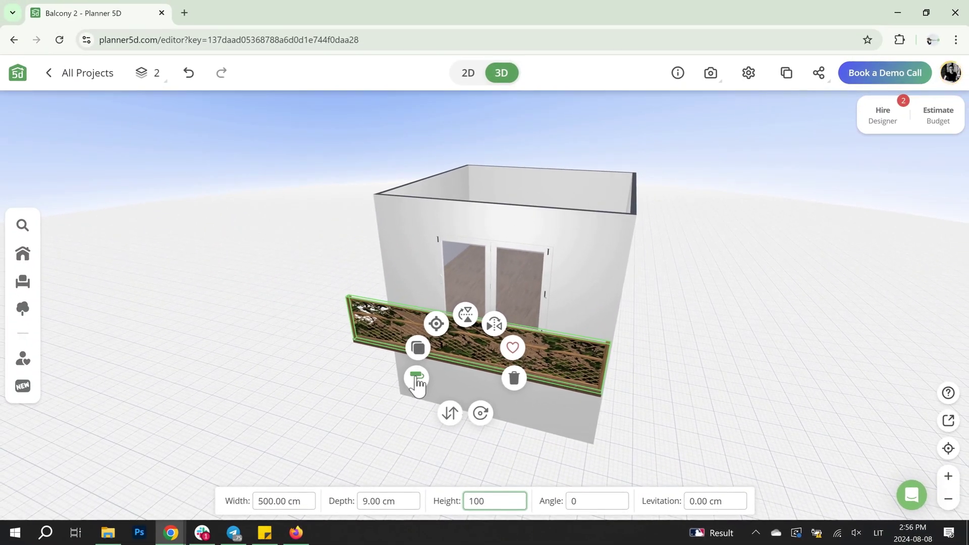
Step: Change the tint of the ivy trellis's wood material to white
click(333, 210)
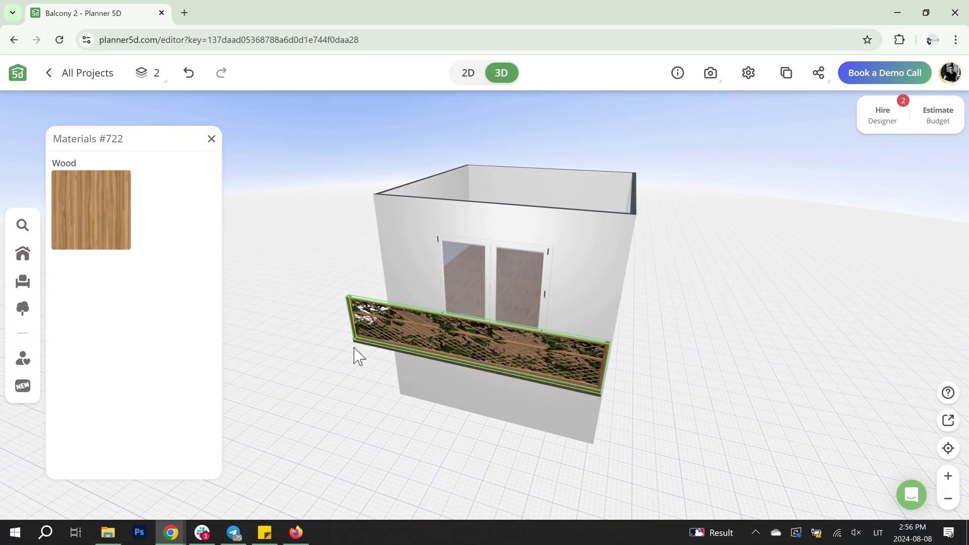
click(107, 233)
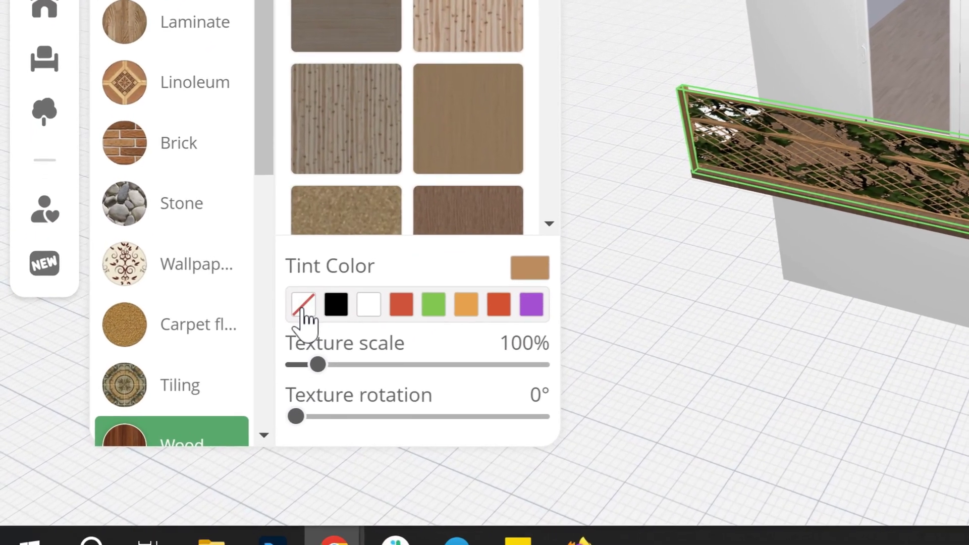
click(155, 406)
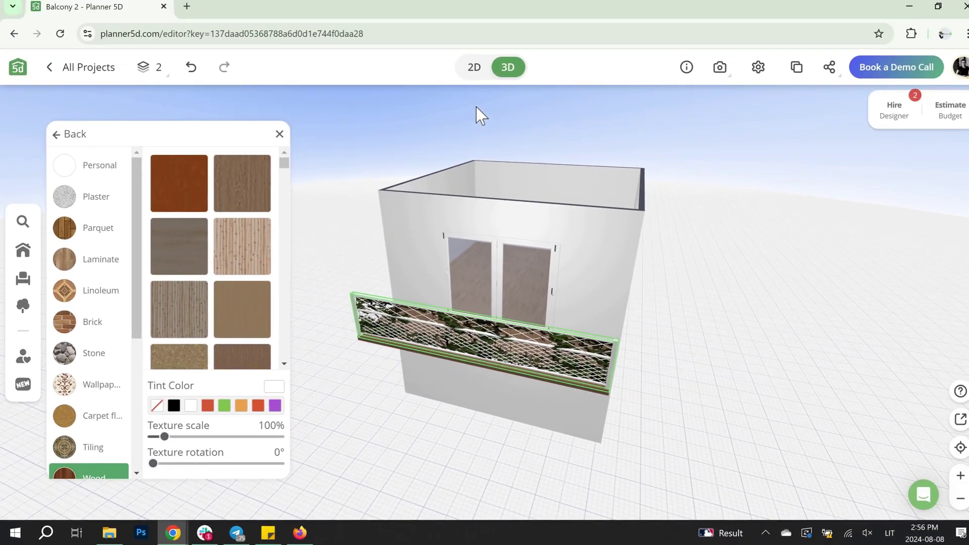
Step: Duplicate the trellis in 2D, rotate the copy to 90°, set its width to 150 cm, and move it to the slab's left side
click(468, 73)
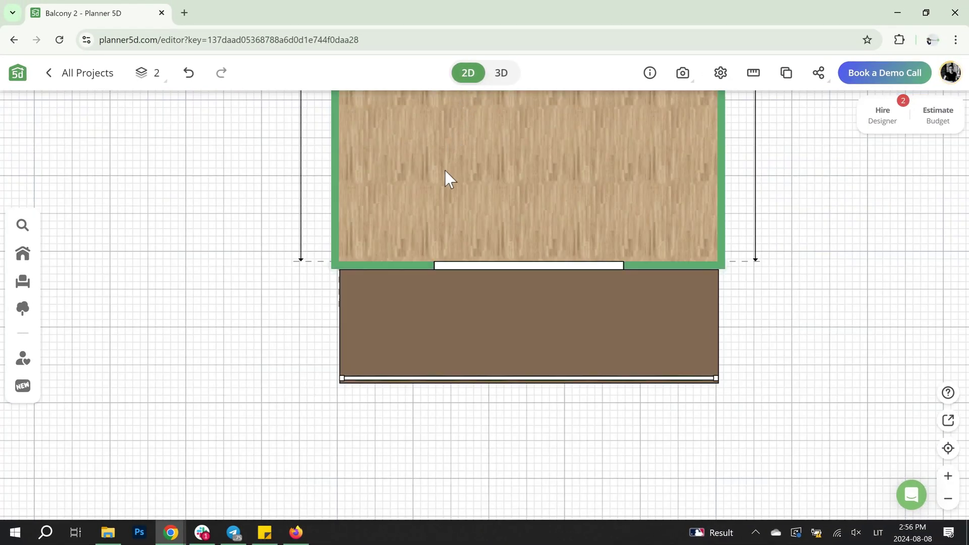
click(442, 378)
click(482, 361)
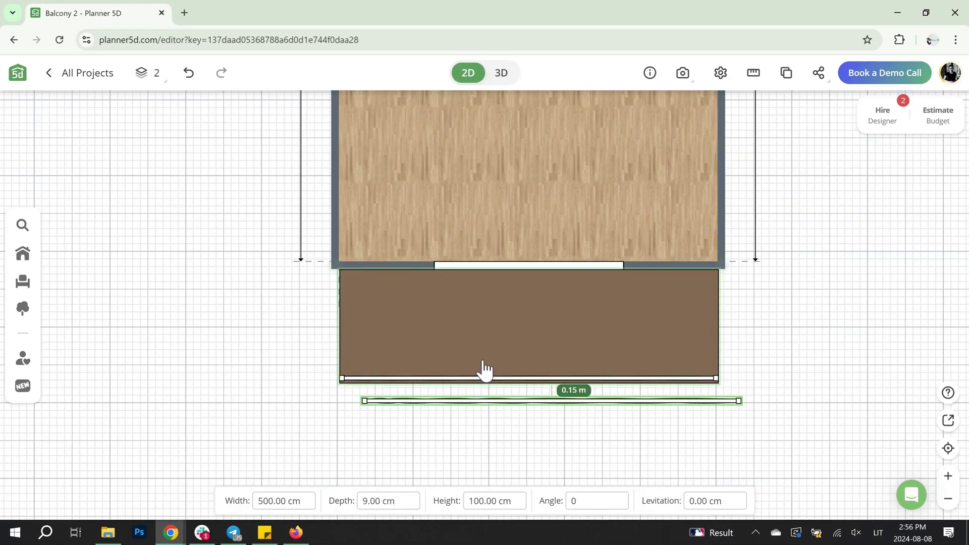
click(498, 401)
drag(553, 452, 439, 404)
text(150)
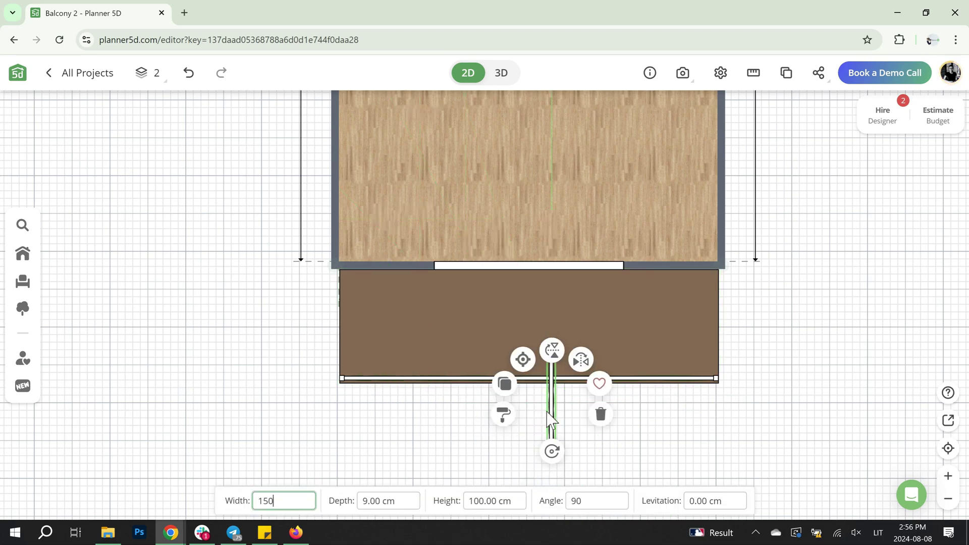
drag(549, 415, 342, 334)
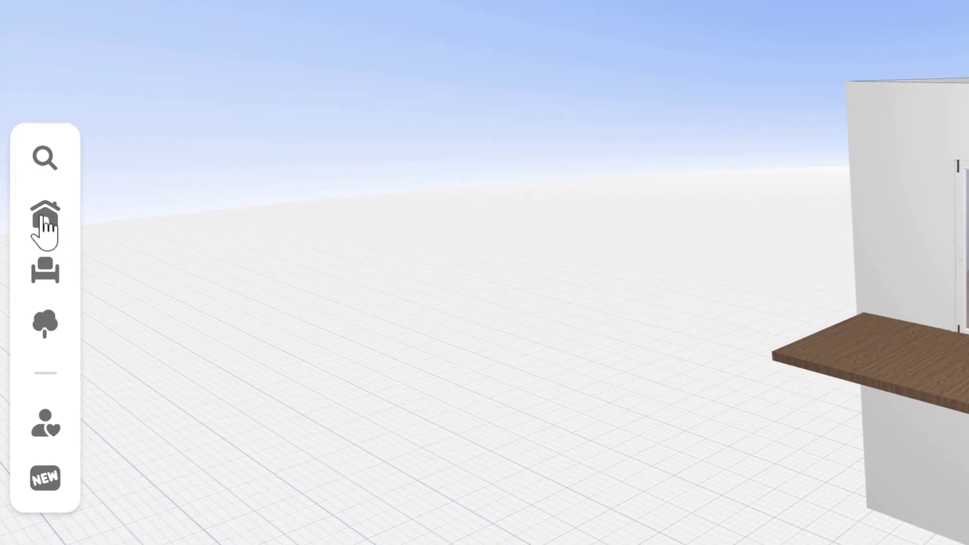
Step: Add the framed glass panel from the Partitions catalogue to the front corner of the balcony slab in 2D
click(22, 251)
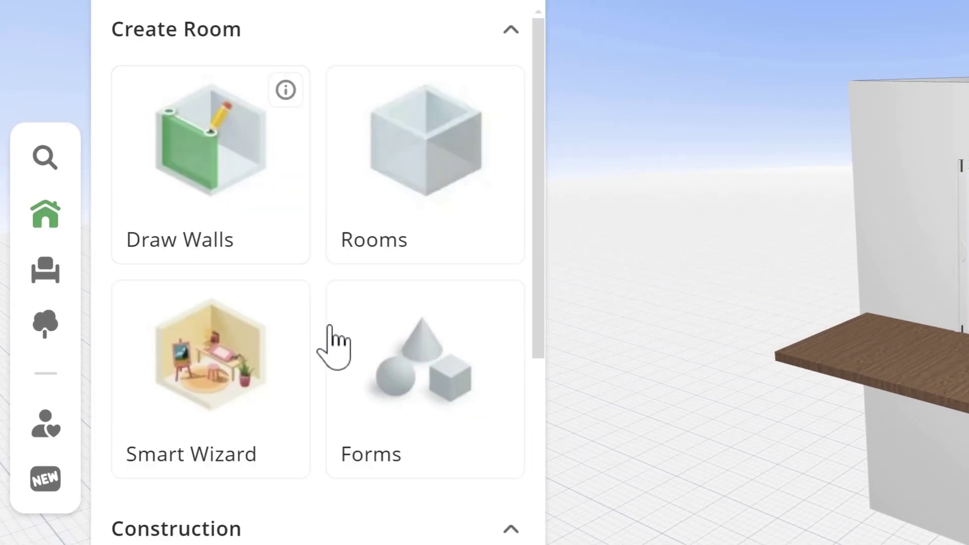
scroll(332, 333, down, 1)
scroll(335, 350, down, 10)
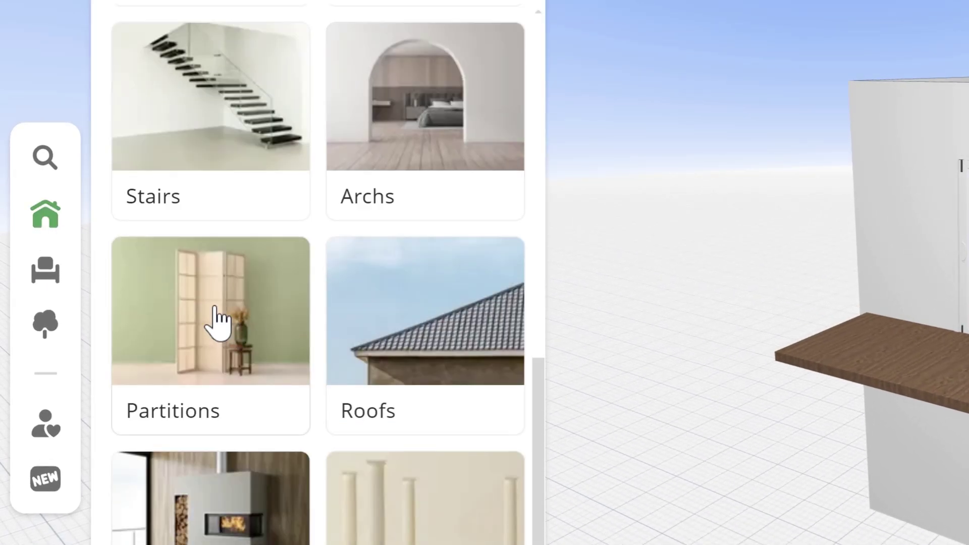
click(216, 320)
scroll(122, 313, down, 6)
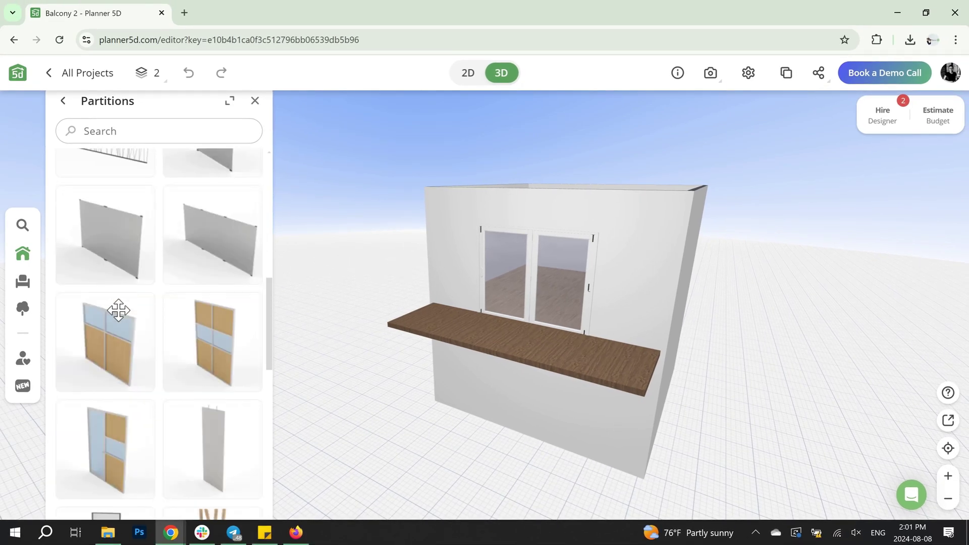
scroll(119, 311, down, 2)
scroll(119, 312, up, 2)
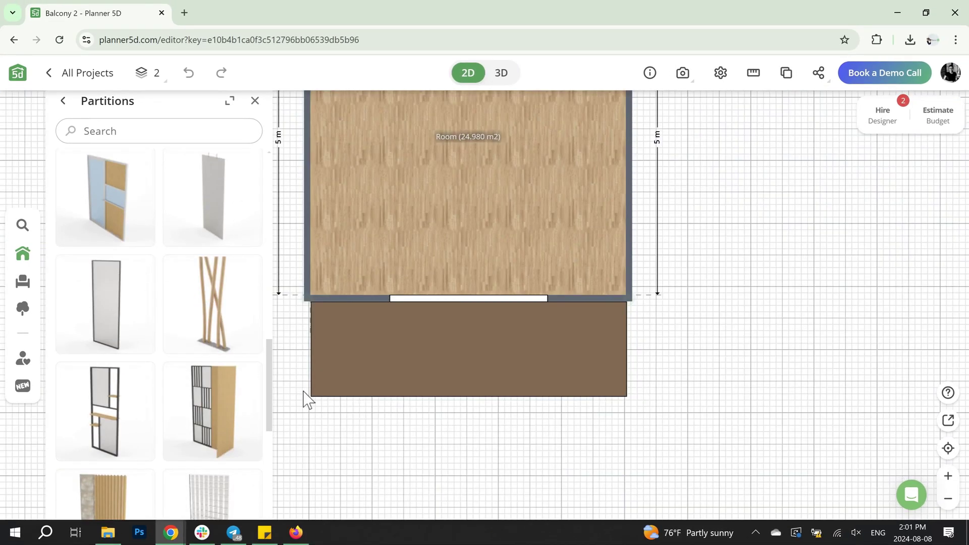
scroll(308, 402, up, 4)
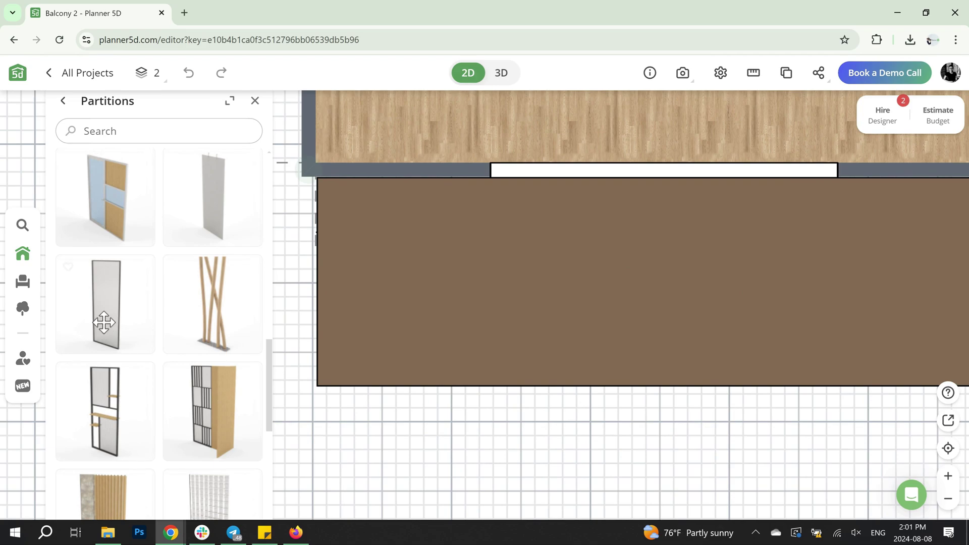
drag(104, 322, 313, 361)
Step: Switch to 3D and set the glass panel's height to 100 cm and its levitation to 5 cm
key(3)
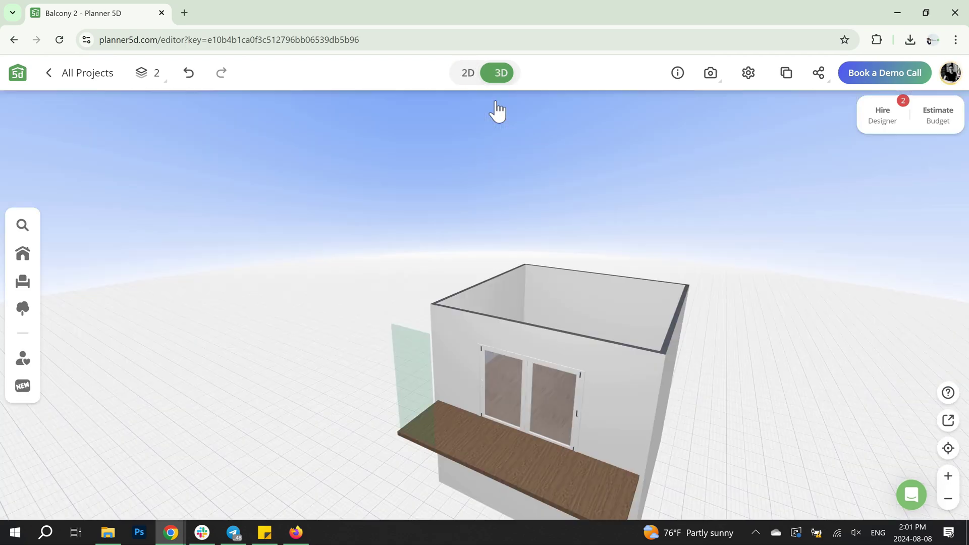
click(377, 295)
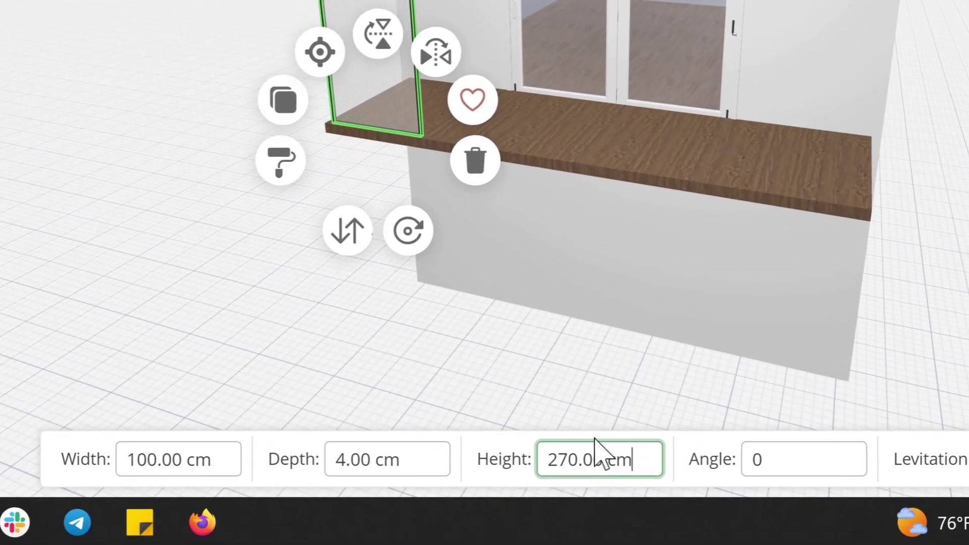
triple_click(494, 501)
text(100)
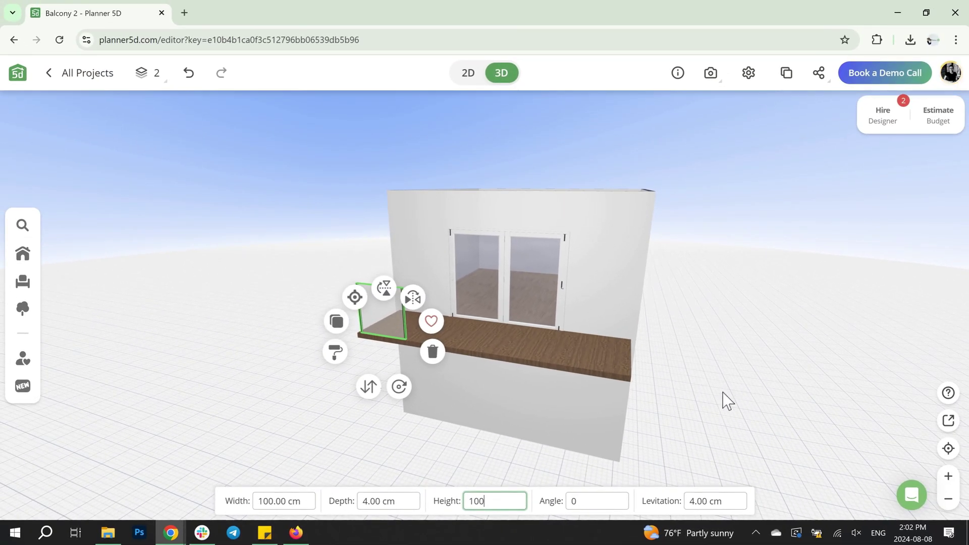
click(724, 401)
click(385, 324)
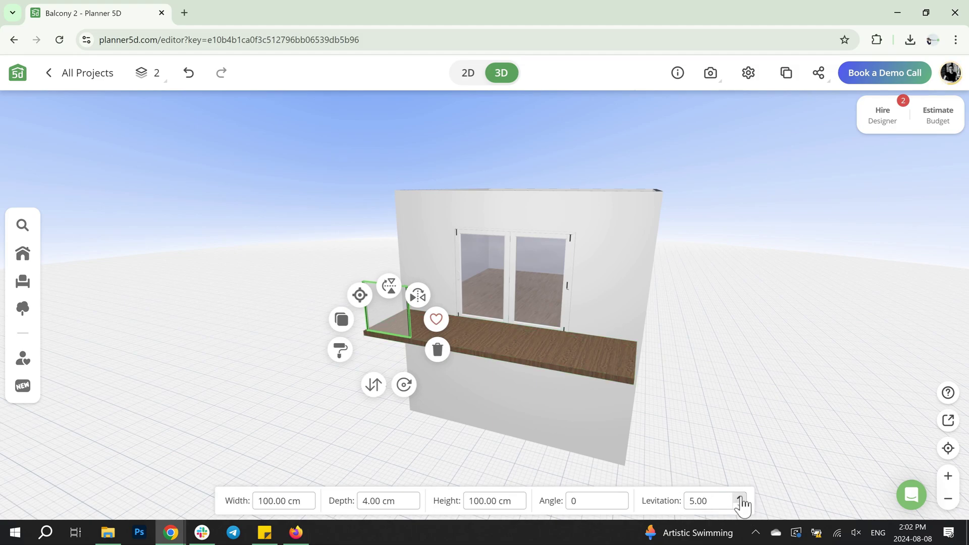
click(740, 415)
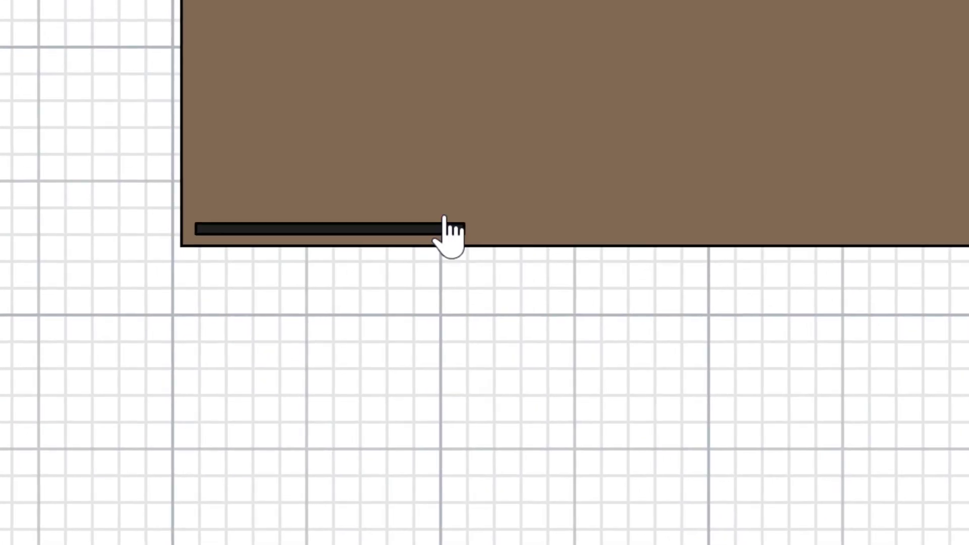
Step: Duplicate the glass panel four times in 2D and line the copies up end to end along the slab's front edge
click(243, 192)
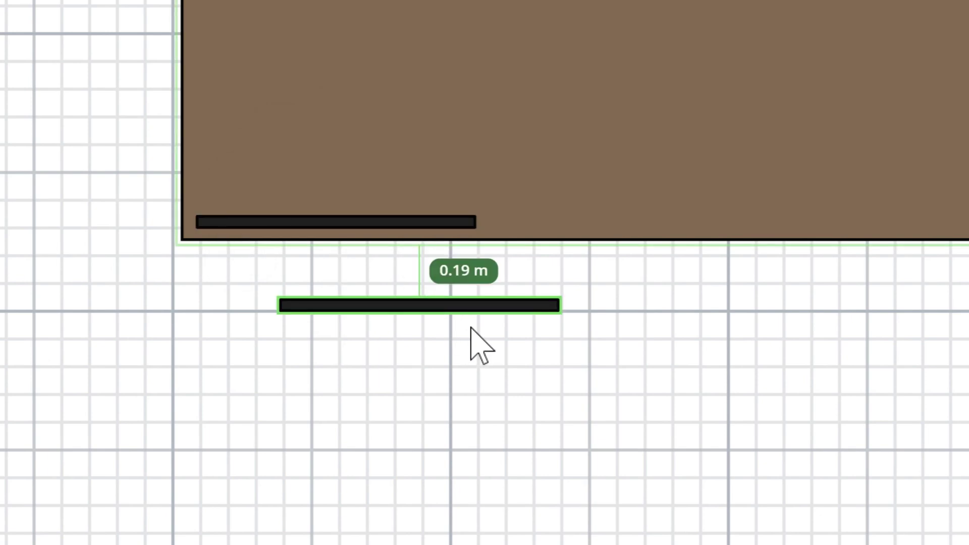
drag(577, 294, 659, 223)
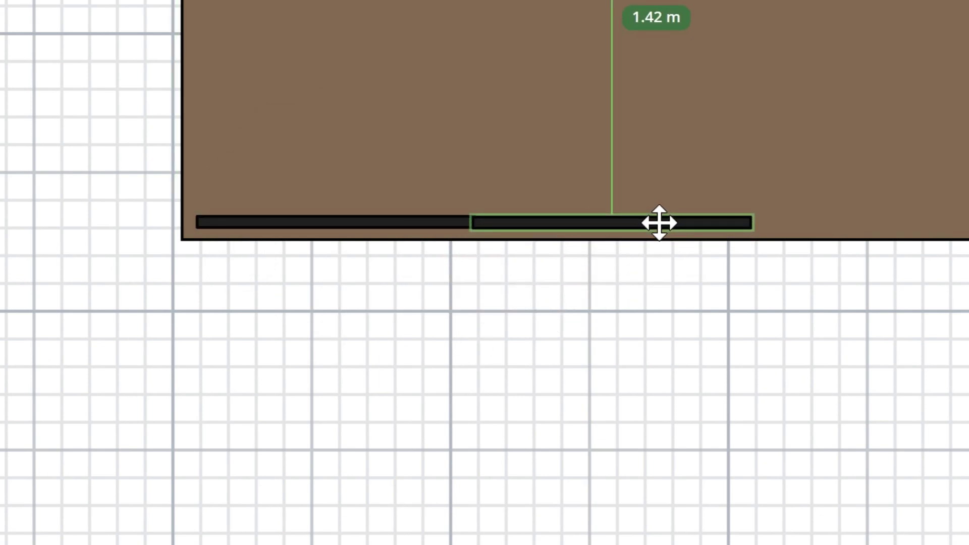
click(516, 192)
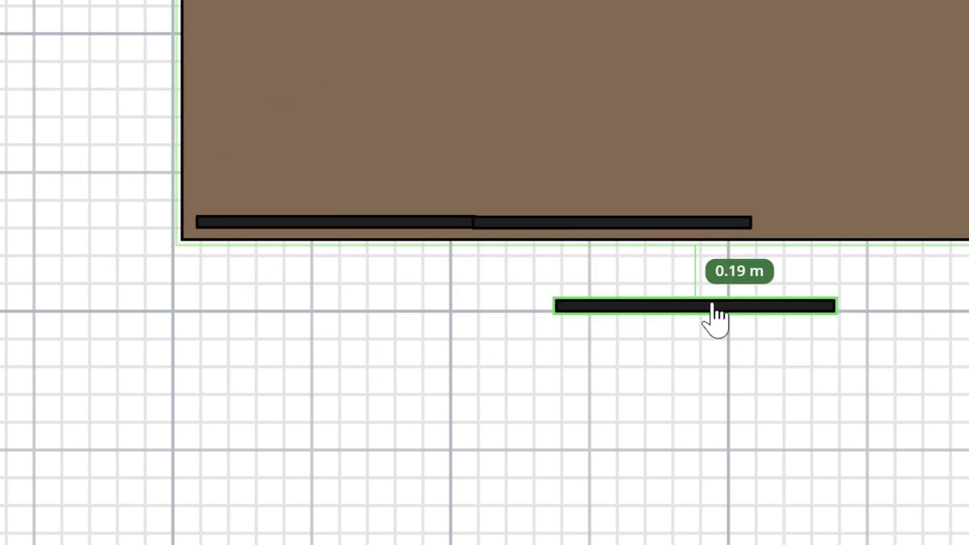
drag(714, 311, 907, 216)
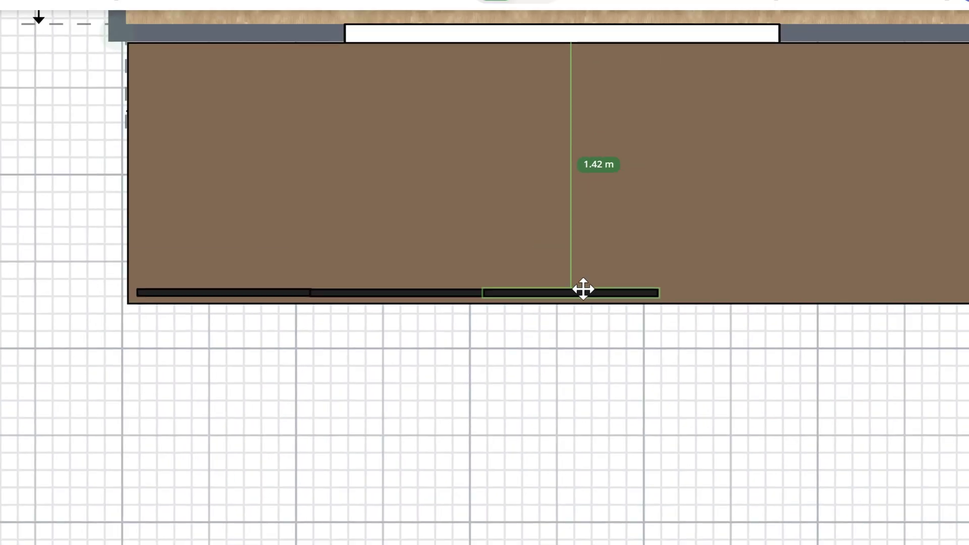
click(631, 361)
drag(634, 343, 757, 291)
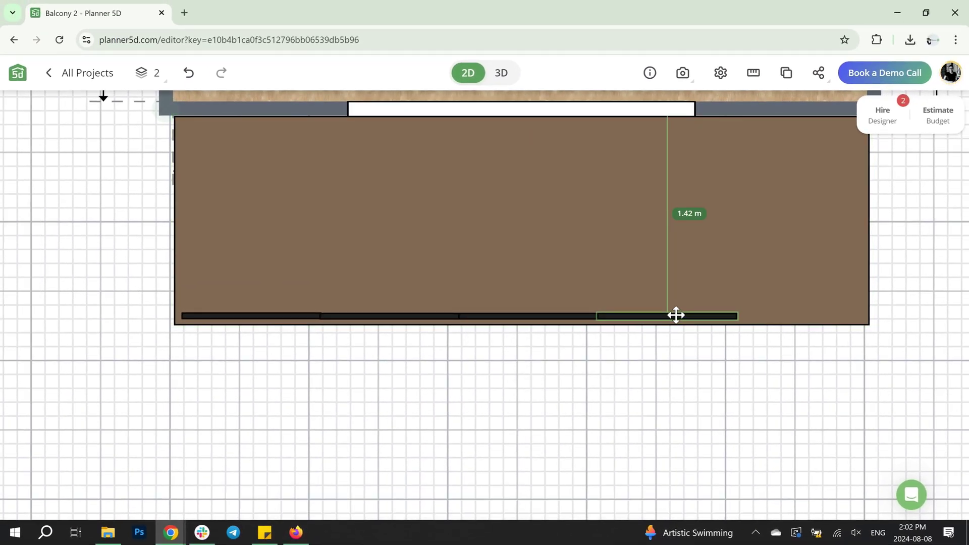
click(621, 298)
drag(706, 357, 762, 320)
drag(638, 426, 620, 435)
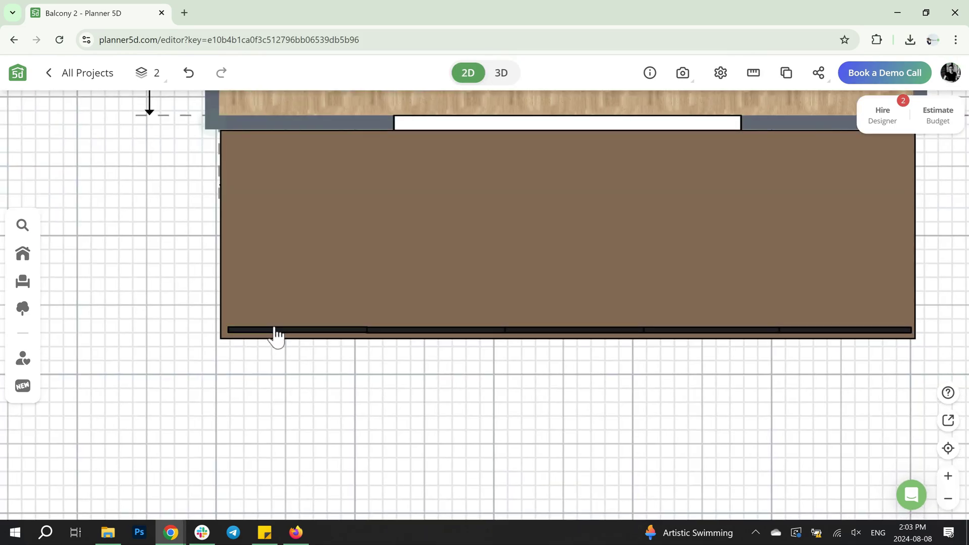
Step: Duplicate the leftmost front panel in 2D, rotate the copy to -270°, move it to the slab's left side, and set its width to 75 cm
click(276, 330)
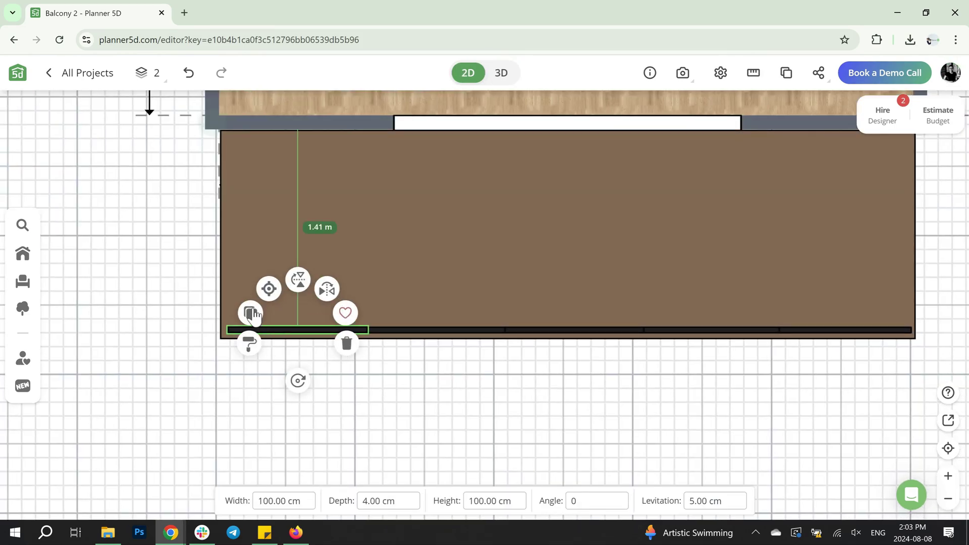
click(252, 314)
click(320, 372)
drag(338, 422, 257, 370)
drag(339, 394, 230, 287)
click(275, 501)
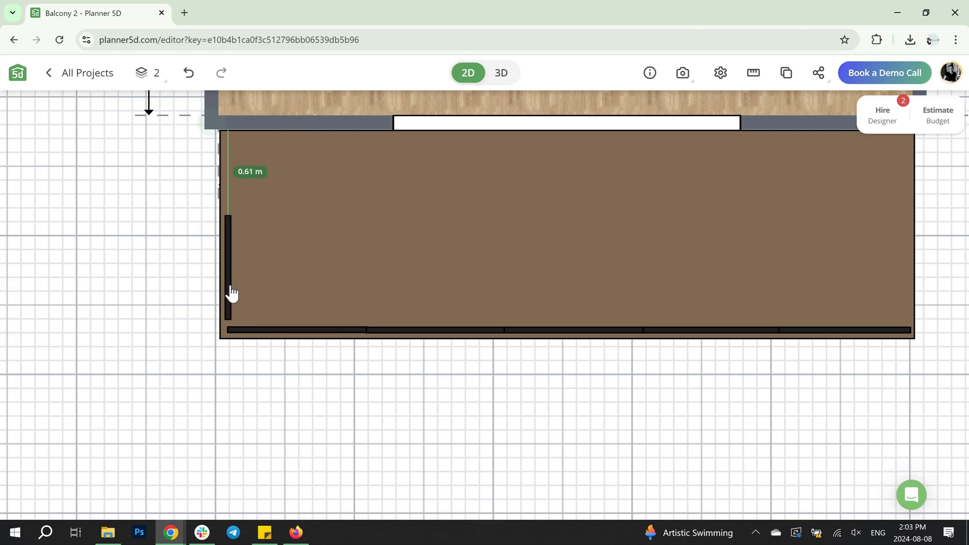
Step: Duplicate the 75 cm side panel and place the copy end to end with it, closing the slab's left side up to the wall
click(229, 302)
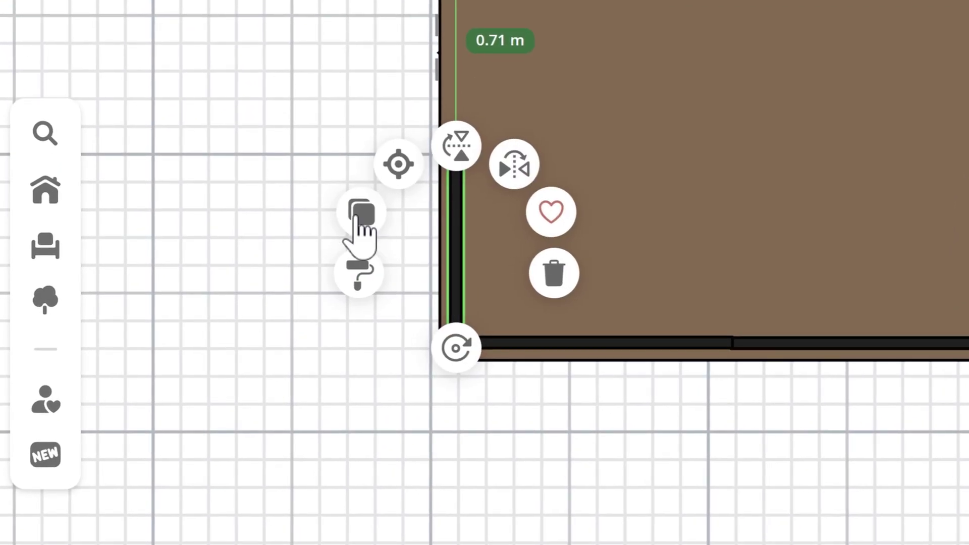
click(181, 267)
drag(540, 396, 462, 130)
drag(308, 186, 308, 188)
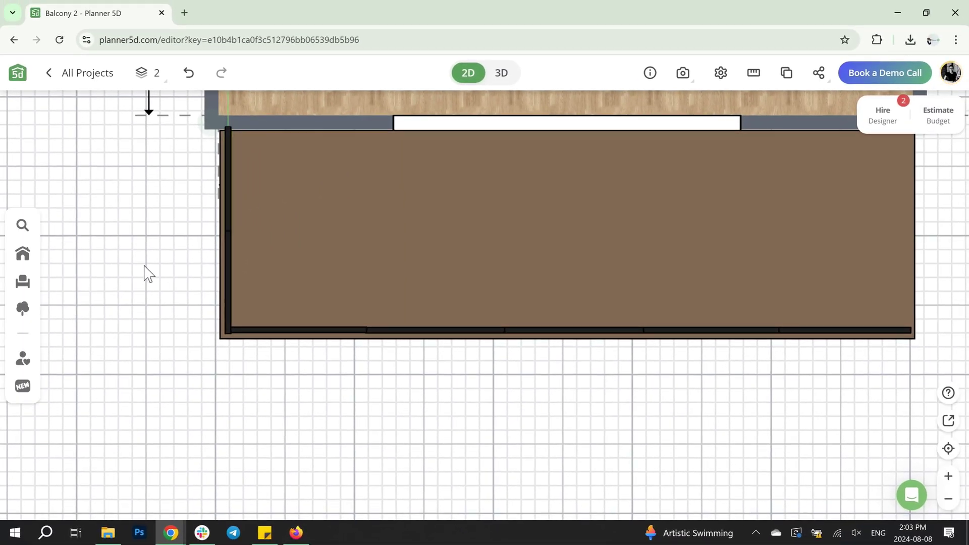
Step: Copy both left side panels to the slab's right side, end to end up to the wall, and show the balcony in 3D
click(307, 282)
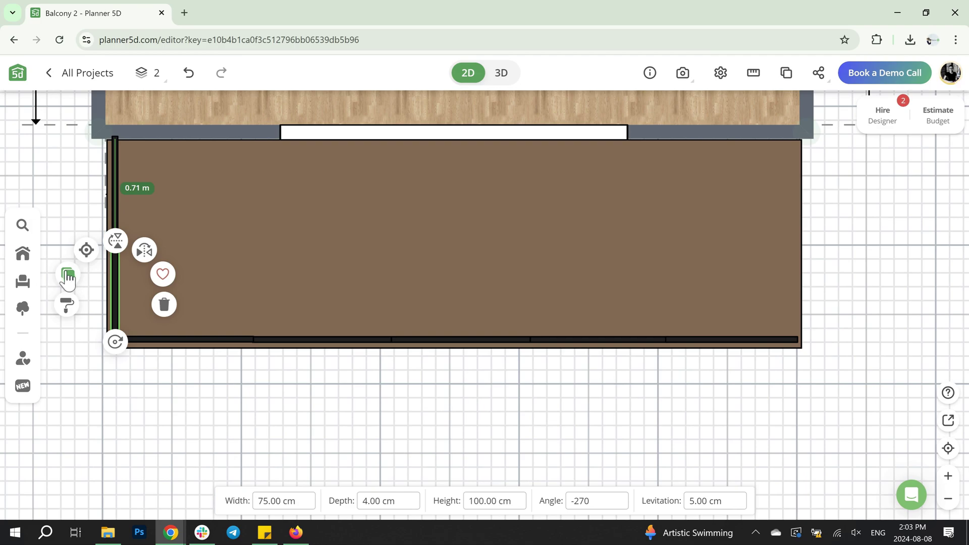
click(67, 276)
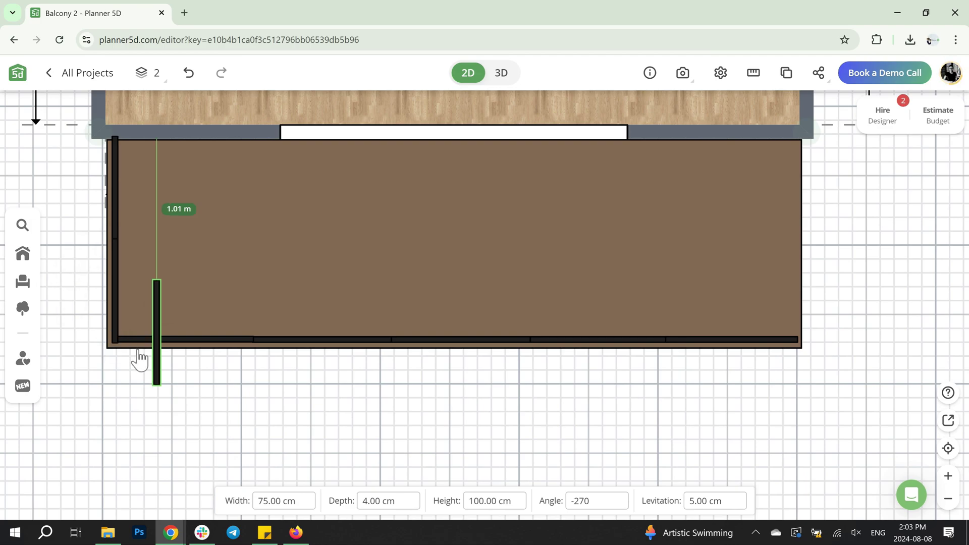
drag(158, 362, 795, 316)
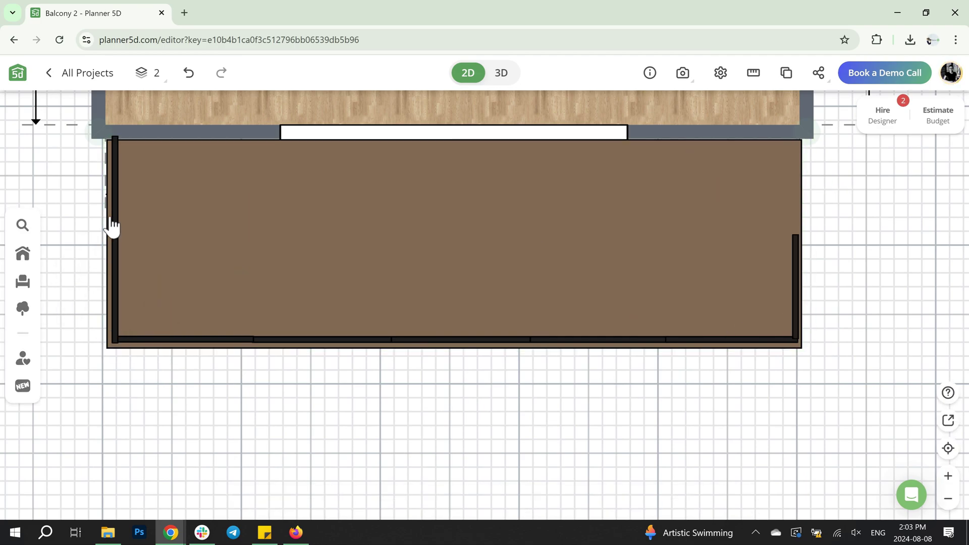
click(117, 201)
click(71, 181)
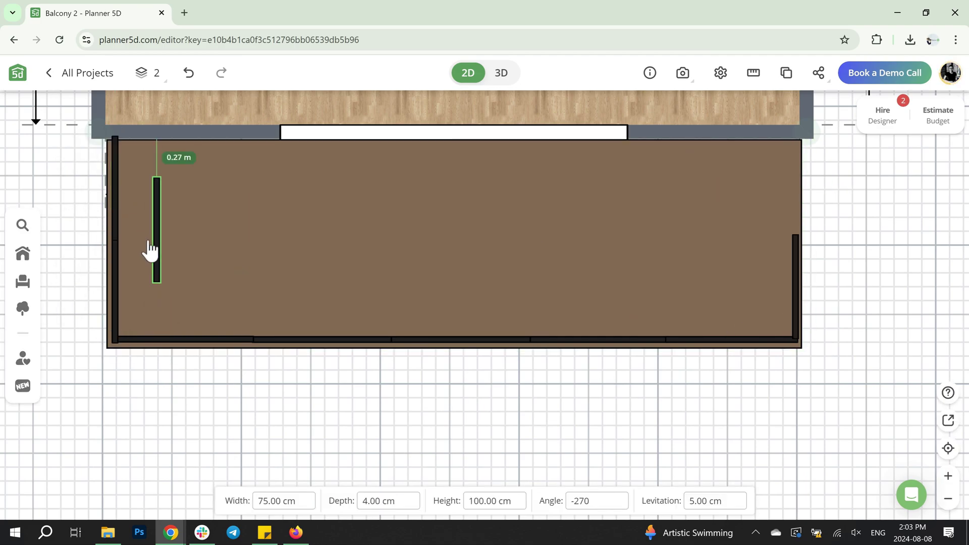
drag(149, 249, 792, 203)
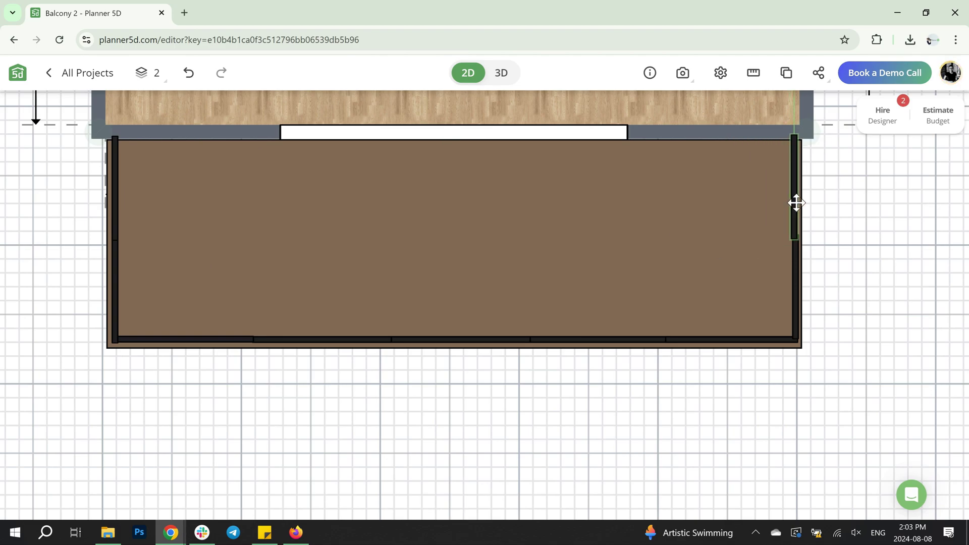
click(502, 73)
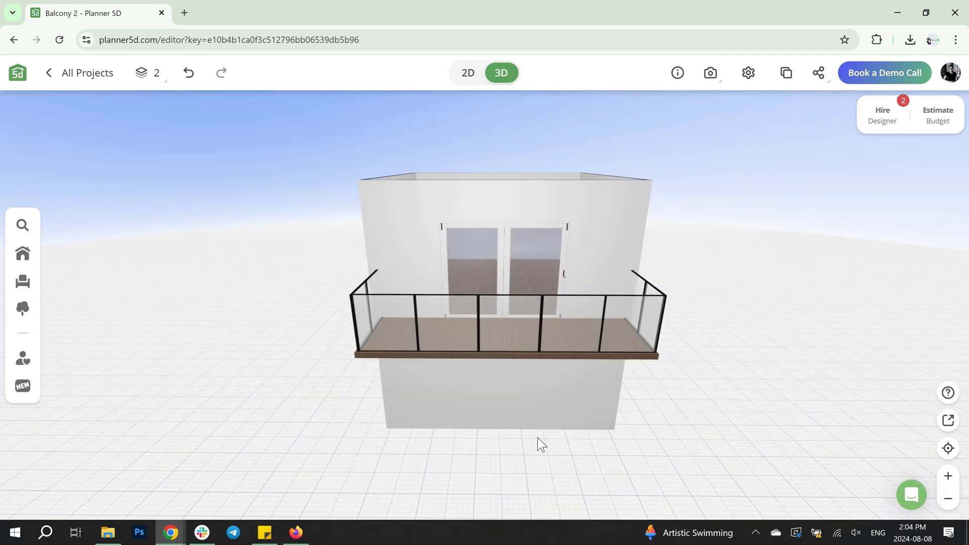